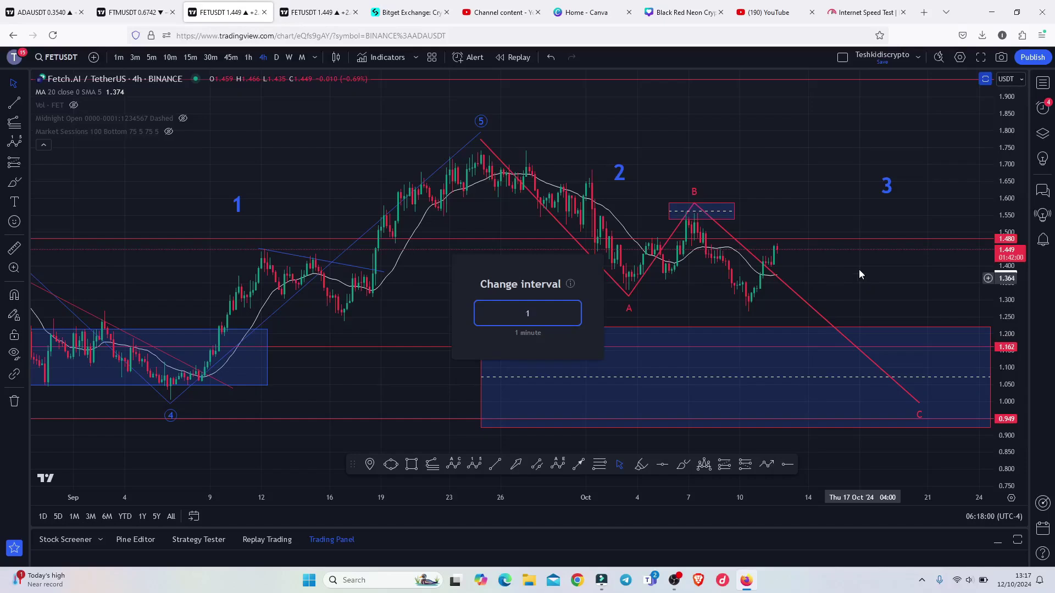
# - Keep the 4h interval, circle the latest candles above the trendline, then delete that circle
pyautogui.press('Escape')
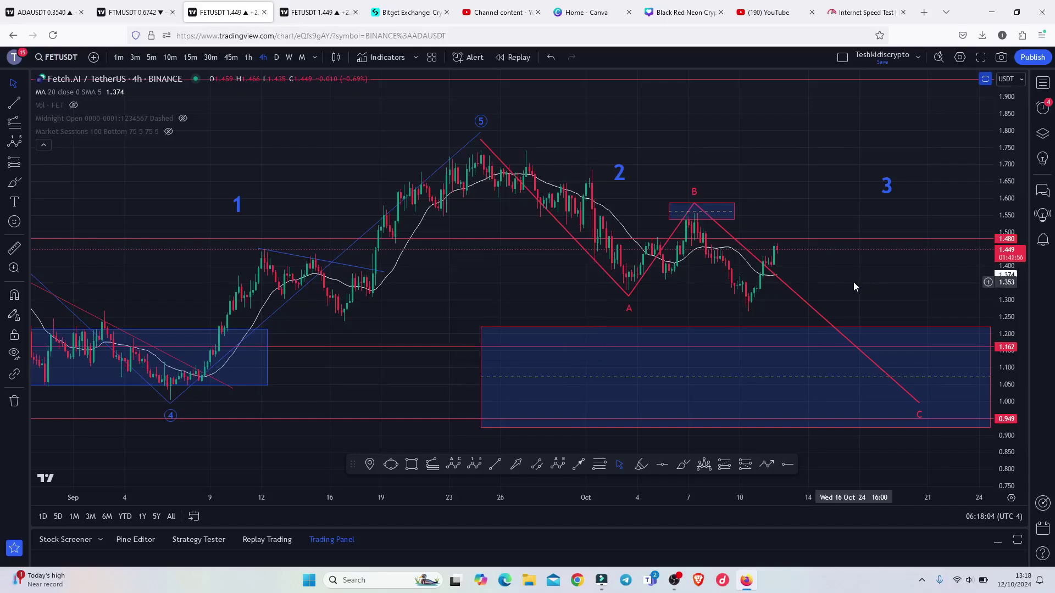
pyautogui.click(683, 468)
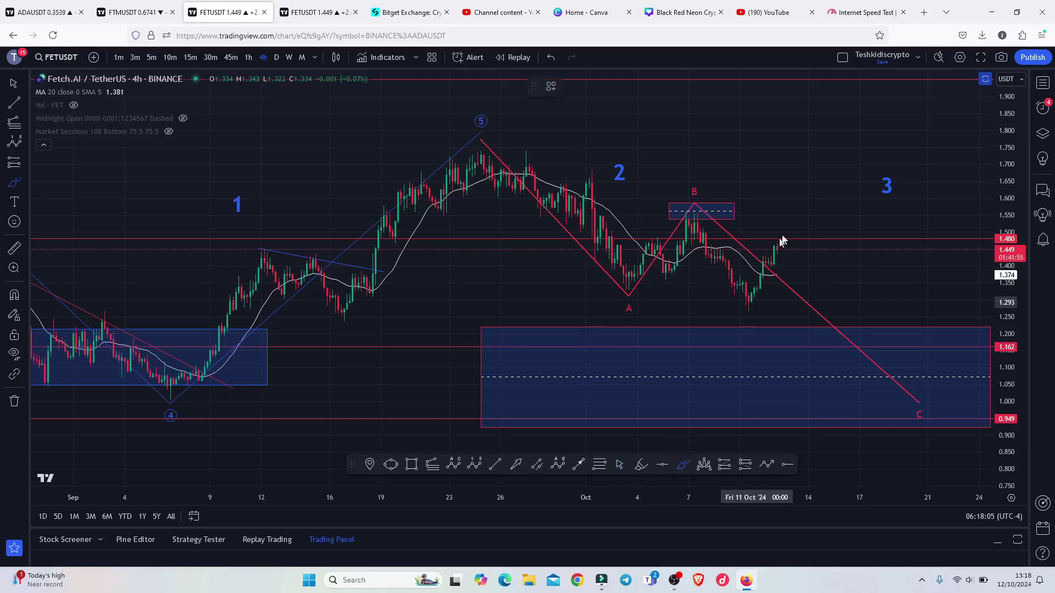
pyautogui.moveTo(794, 225)
pyautogui.mouseDown()
pyautogui.moveTo(754, 253)
pyautogui.moveTo(784, 278)
pyautogui.moveTo(817, 243)
pyautogui.moveTo(789, 222)
pyautogui.mouseUp()
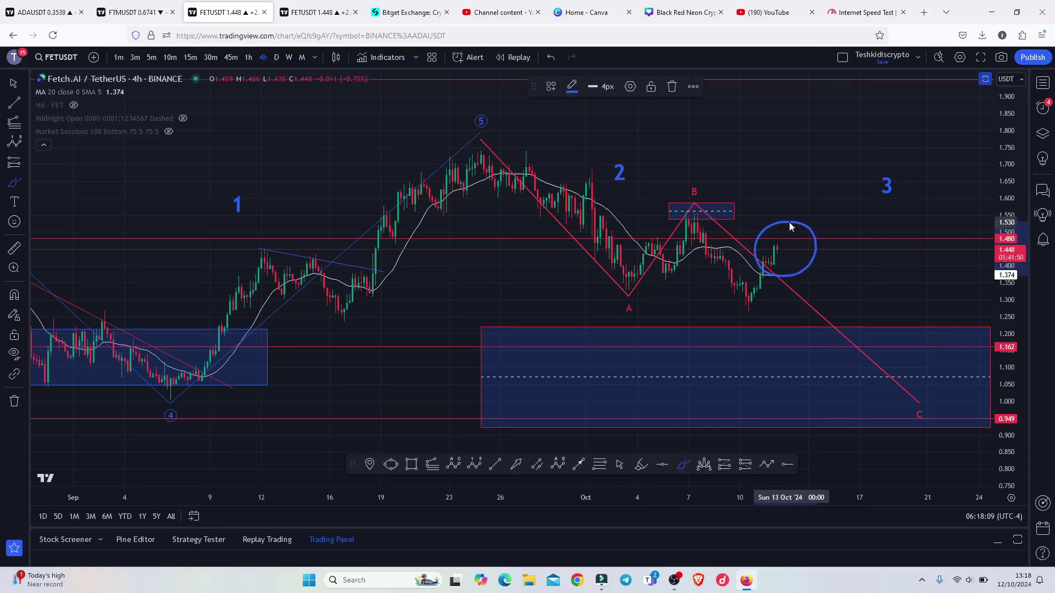
pyautogui.click(671, 88)
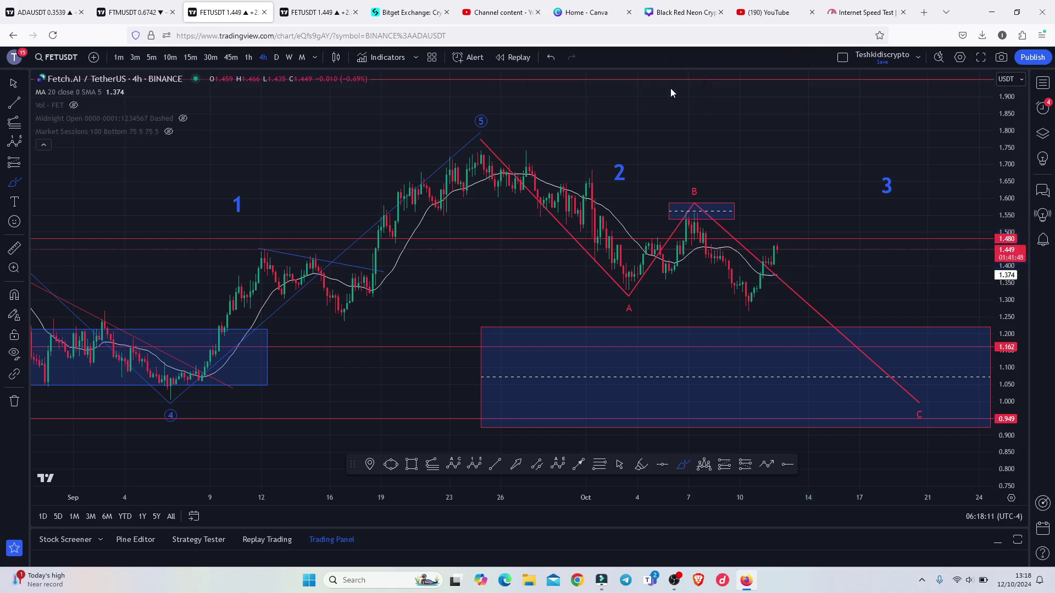
# - Select the rectangle at B to display its price and time range
pyautogui.click(621, 467)
pyautogui.click(734, 216)
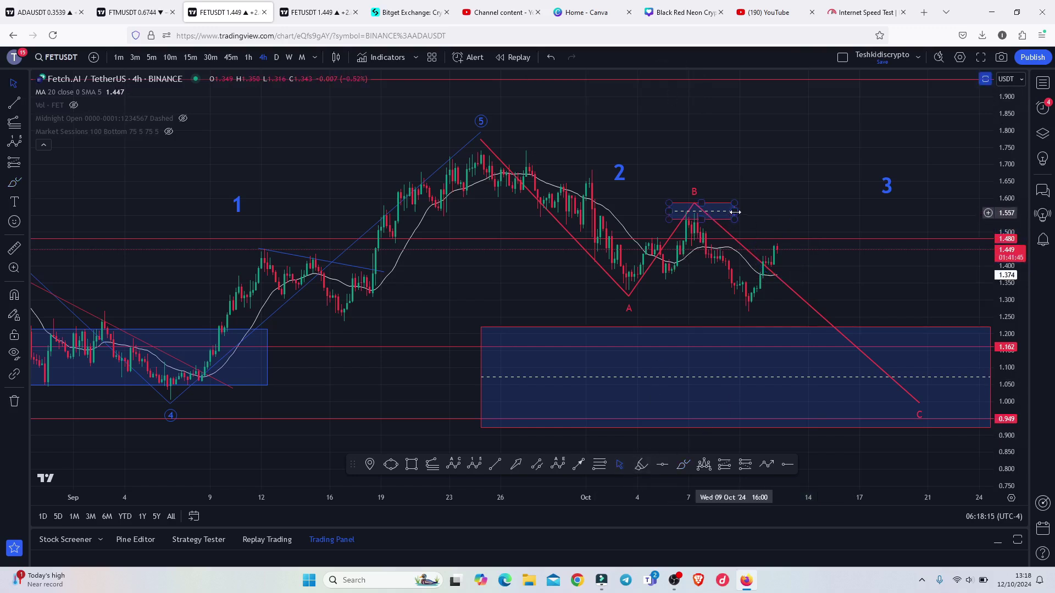
pyautogui.click(735, 215)
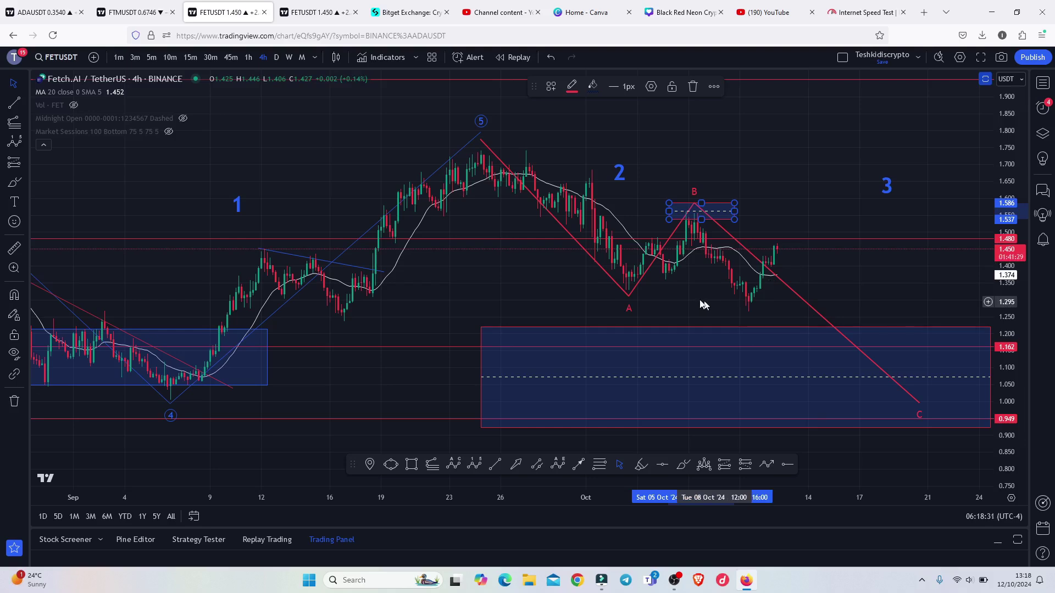
# - Zoom out, look over the daily wave projection chart, then go to Bitget's homepage
pyautogui.scroll(-3, 770, 297)
pyautogui.scroll(-3, 1005, 235)
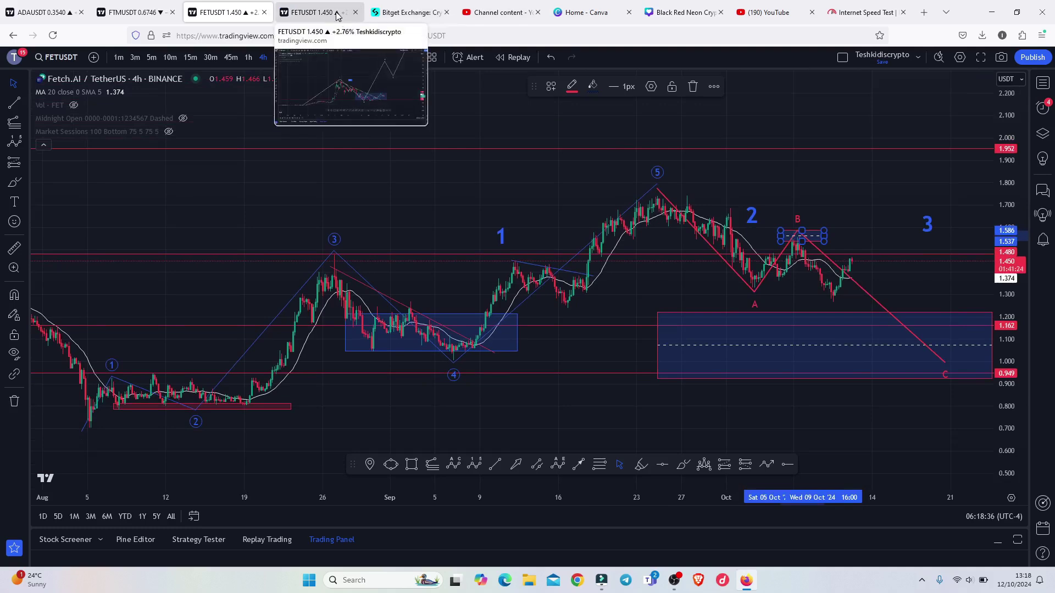
pyautogui.click(319, 12)
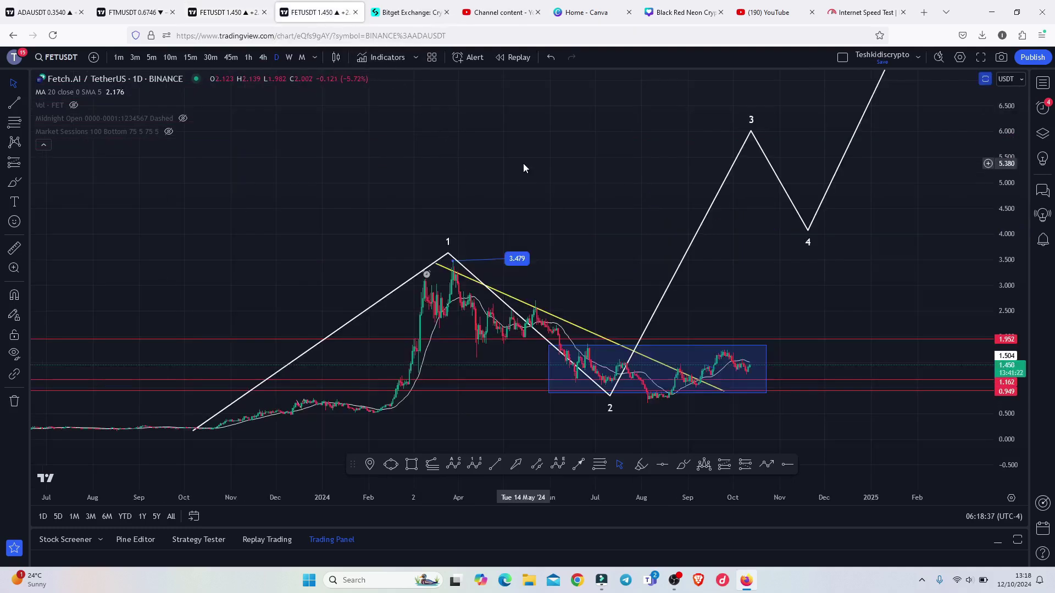
pyautogui.moveTo(522, 170); pyautogui.dragTo(551, 183)
pyautogui.click(404, 12)
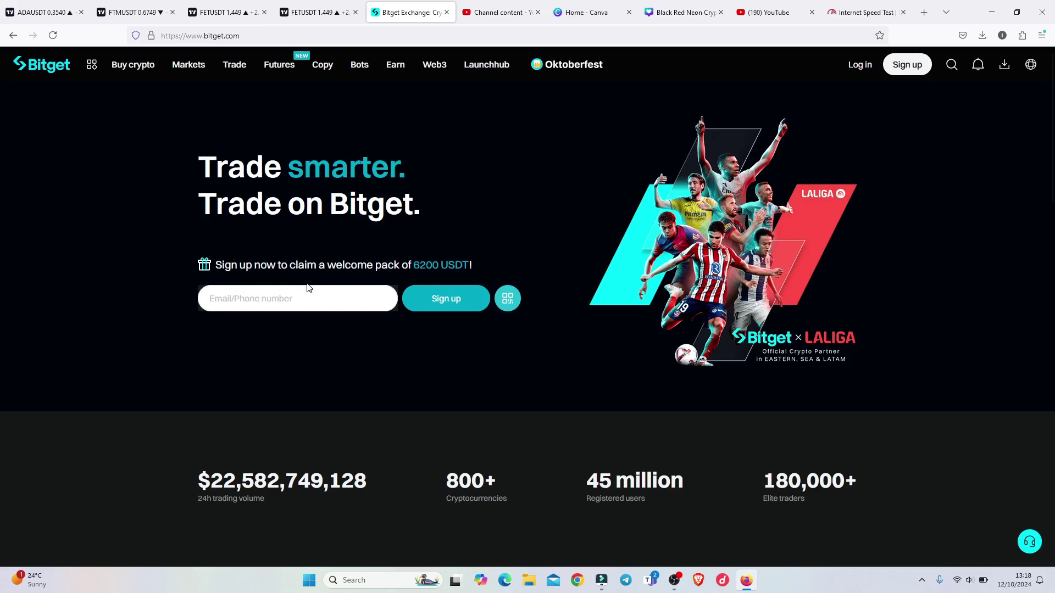
# - Return to the 'FETUSDT 1.449' tab showing the 4h wave-labelled chart
pyautogui.click(226, 12)
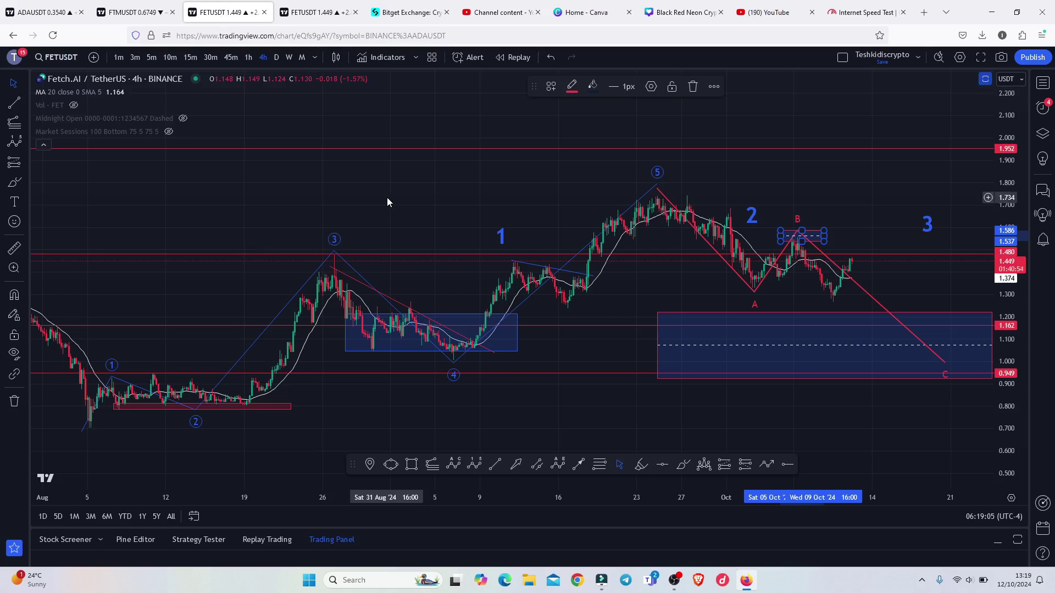
# - Brush-circle the early-August low and the wave 1 label, then undo all three strokes
pyautogui.click(684, 468)
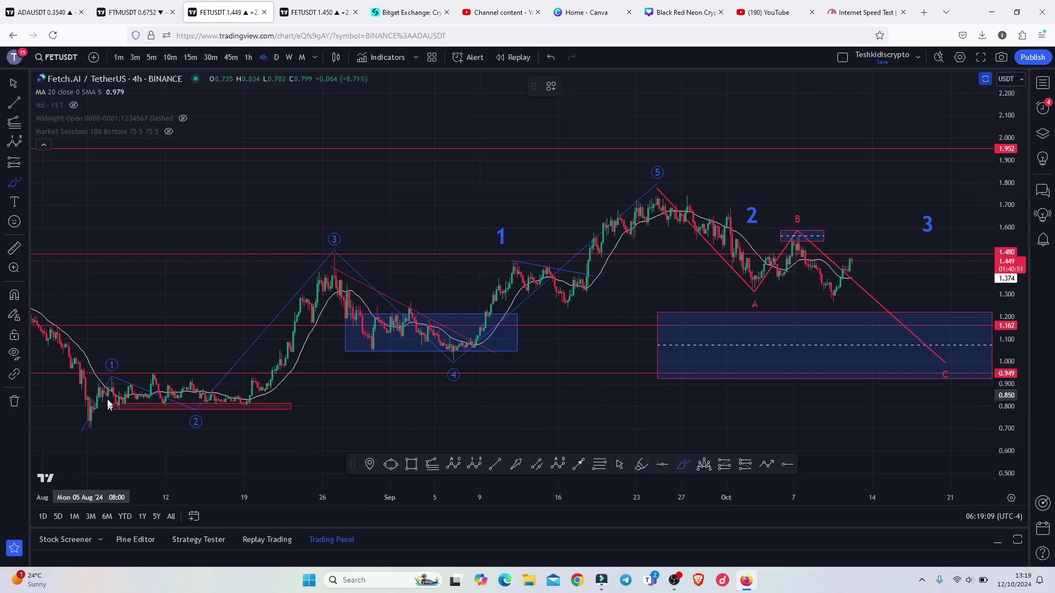
pyautogui.moveTo(96, 398)
pyautogui.mouseDown()
pyautogui.moveTo(61, 405)
pyautogui.moveTo(61, 434)
pyautogui.moveTo(119, 435)
pyautogui.moveTo(116, 367)
pyautogui.moveTo(178, 410)
pyautogui.moveTo(394, 242)
pyautogui.moveTo(490, 376)
pyautogui.moveTo(686, 180)
pyautogui.mouseUp()
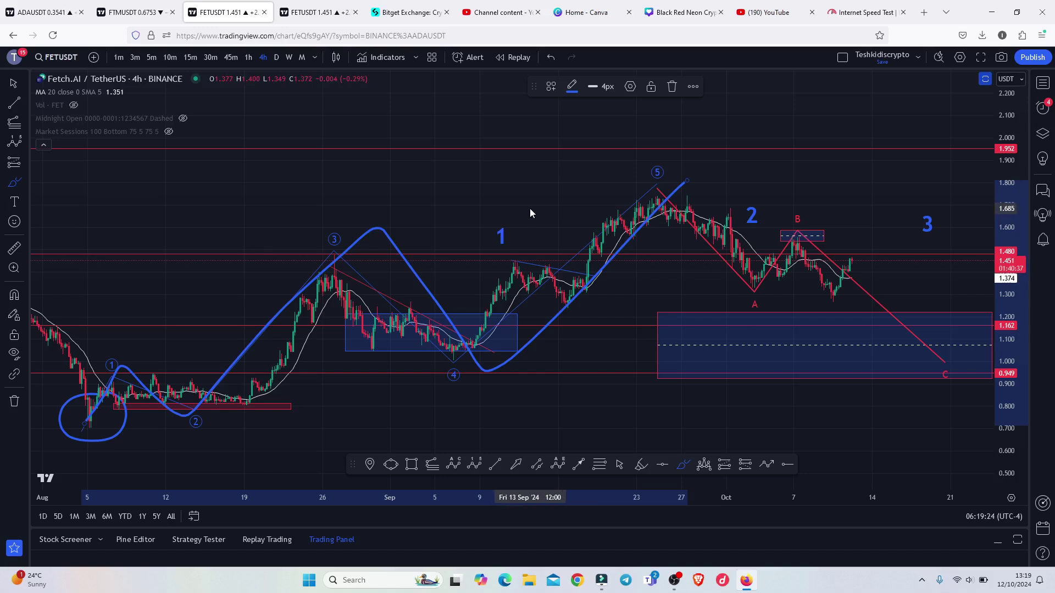
pyautogui.moveTo(522, 203)
pyautogui.mouseDown()
pyautogui.moveTo(502, 203)
pyautogui.moveTo(459, 252)
pyautogui.moveTo(503, 207)
pyautogui.mouseUp()
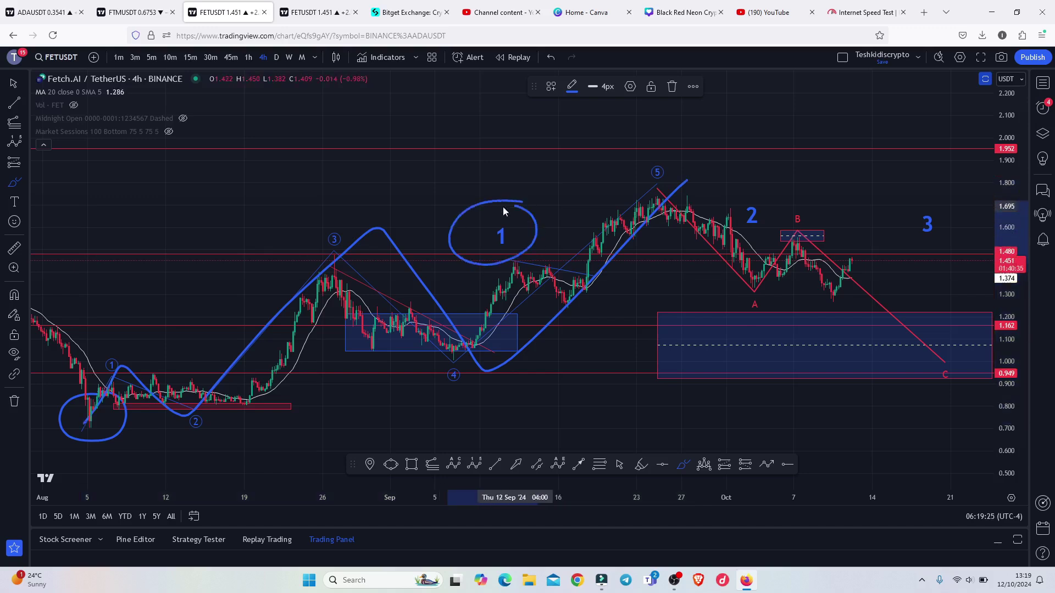
pyautogui.click(545, 59)
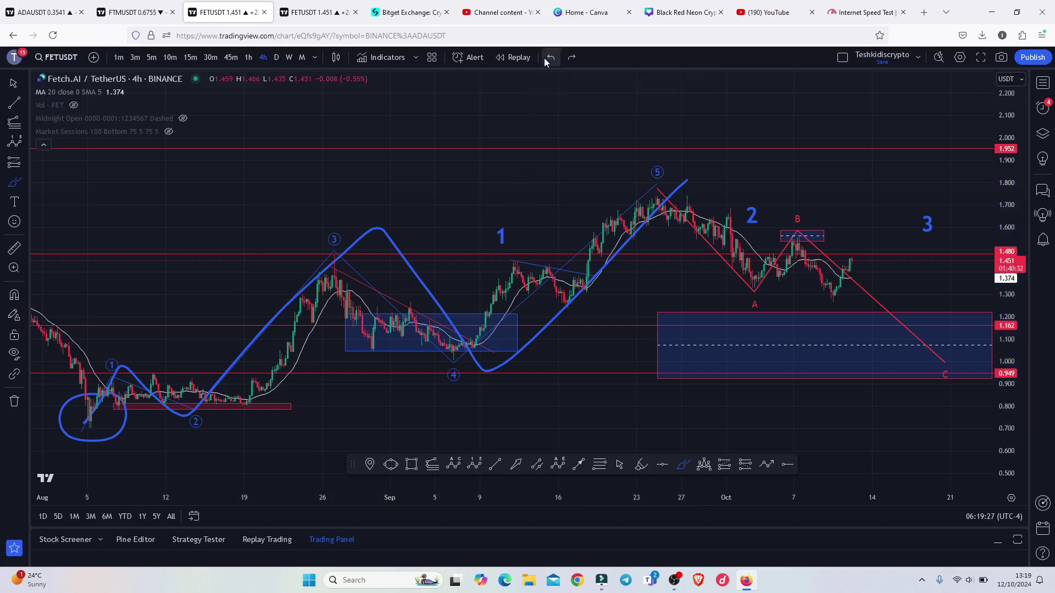
pyautogui.click(550, 57)
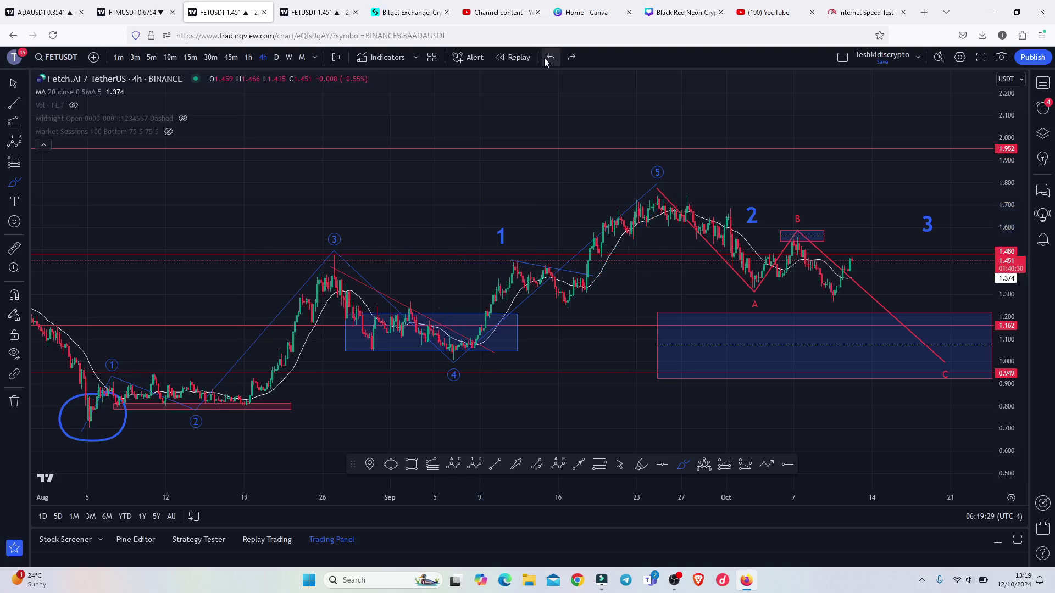
pyautogui.click(552, 57)
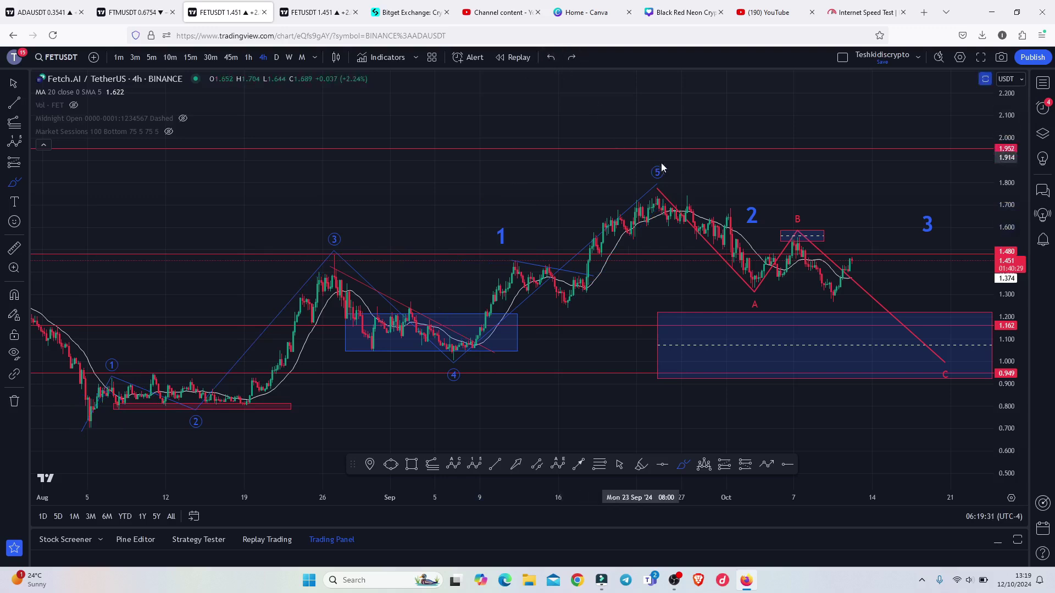
# - Circle the wave 2 label, delete that circle, and pick the Fib Retracement tool
pyautogui.moveTo(767, 187)
pyautogui.mouseDown()
pyautogui.moveTo(734, 189)
pyautogui.moveTo(708, 217)
pyautogui.moveTo(726, 246)
pyautogui.moveTo(780, 199)
pyautogui.moveTo(751, 187)
pyautogui.mouseUp()
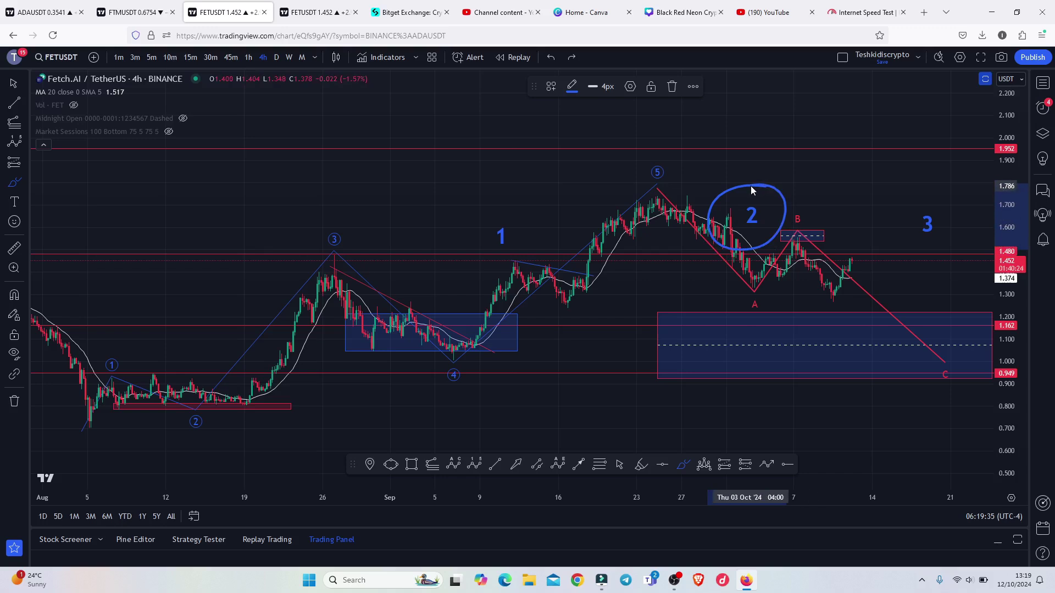
pyautogui.click(671, 86)
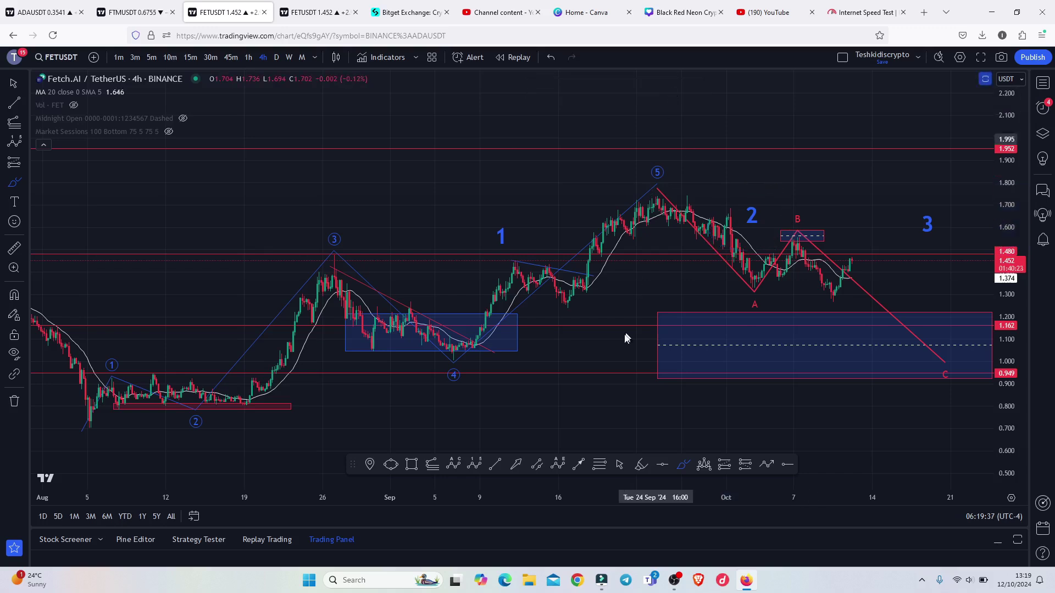
pyautogui.click(600, 465)
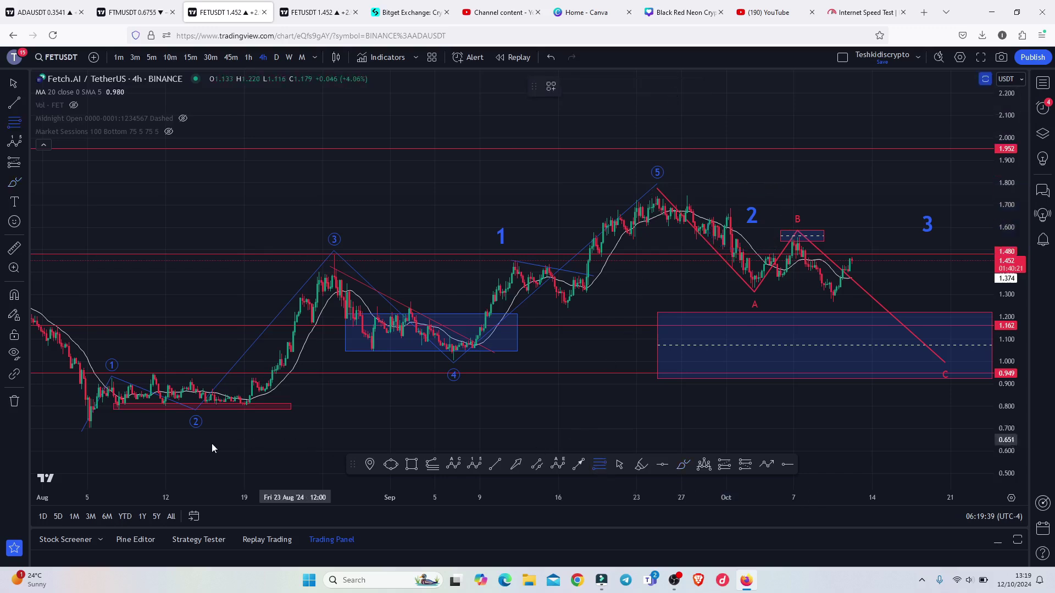
# - Draw a Fib retracement from the August 5 low up to the 1.75 high
pyautogui.click(90, 428)
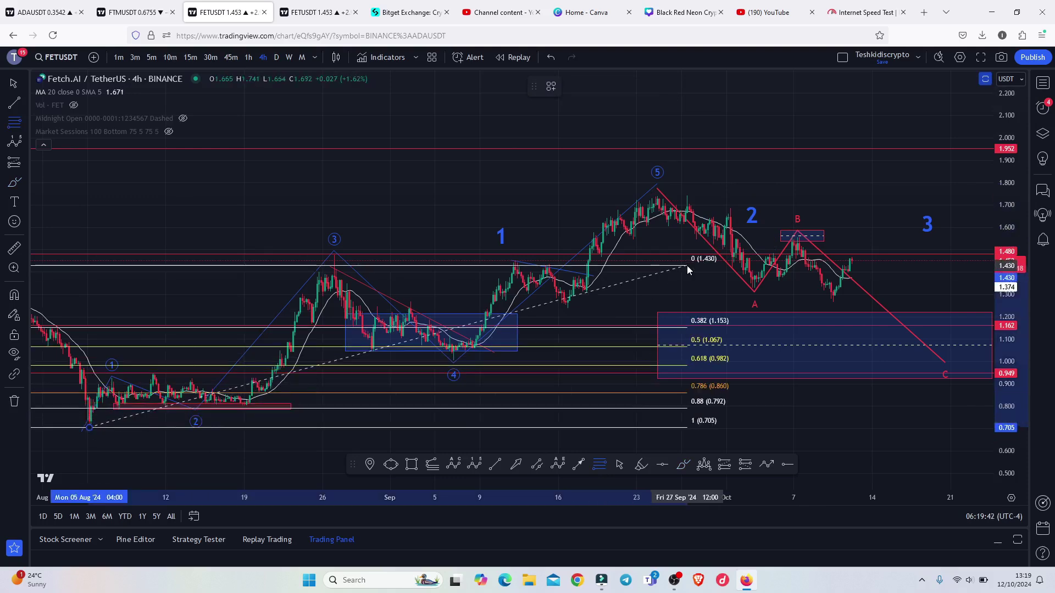
pyautogui.click(870, 193)
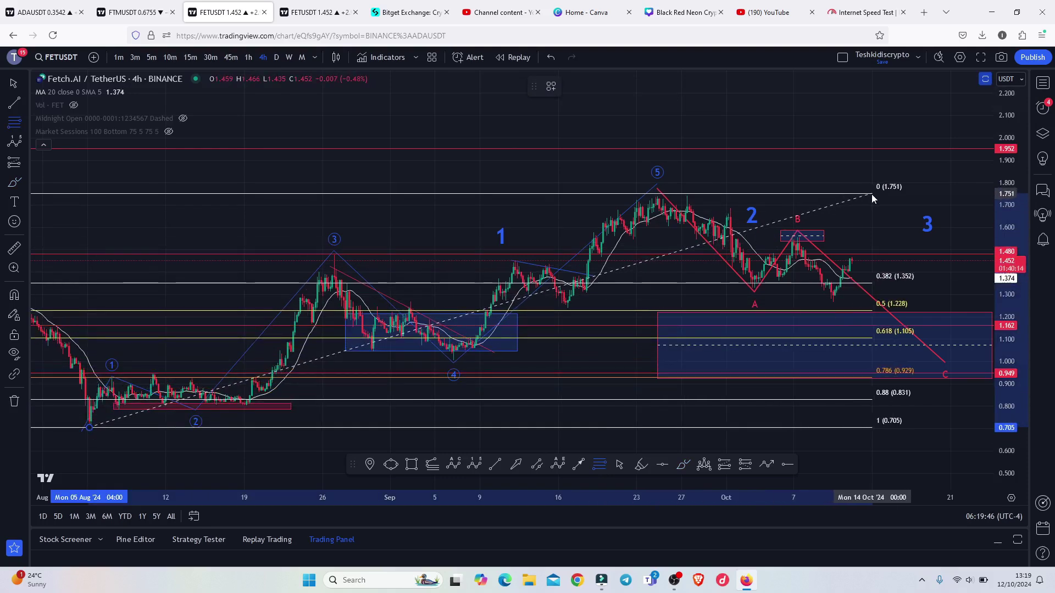
pyautogui.moveTo(895, 246); pyautogui.dragTo(777, 212)
# - Pull the large zone's right edge to Oct 11, raise its top to 0.382, and delete the retracement
pyautogui.moveTo(875, 325); pyautogui.dragTo(732, 326)
pyautogui.moveTo(636, 281); pyautogui.dragTo(648, 251)
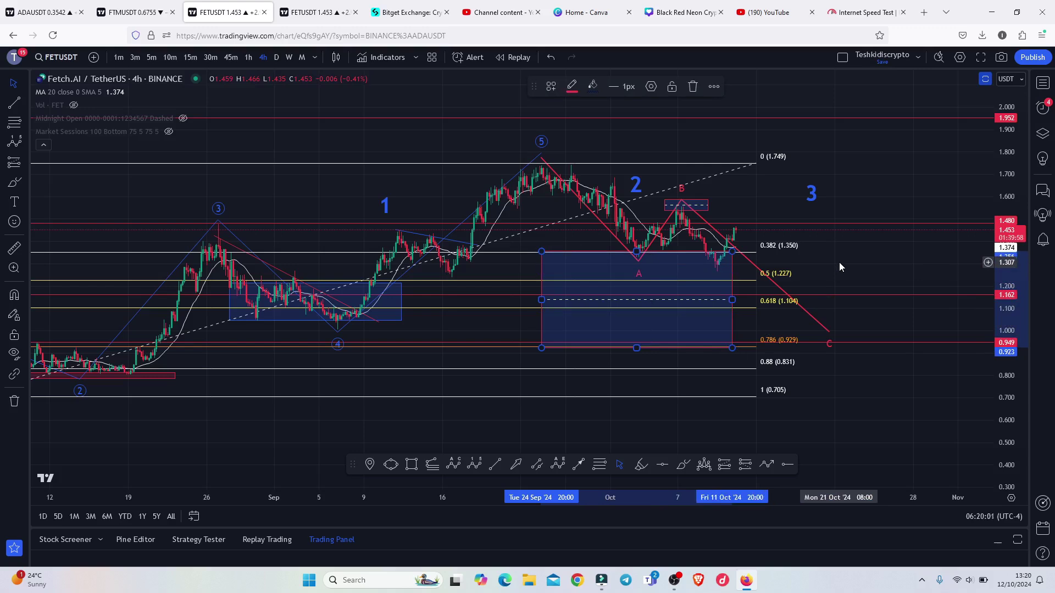
pyautogui.click(756, 163)
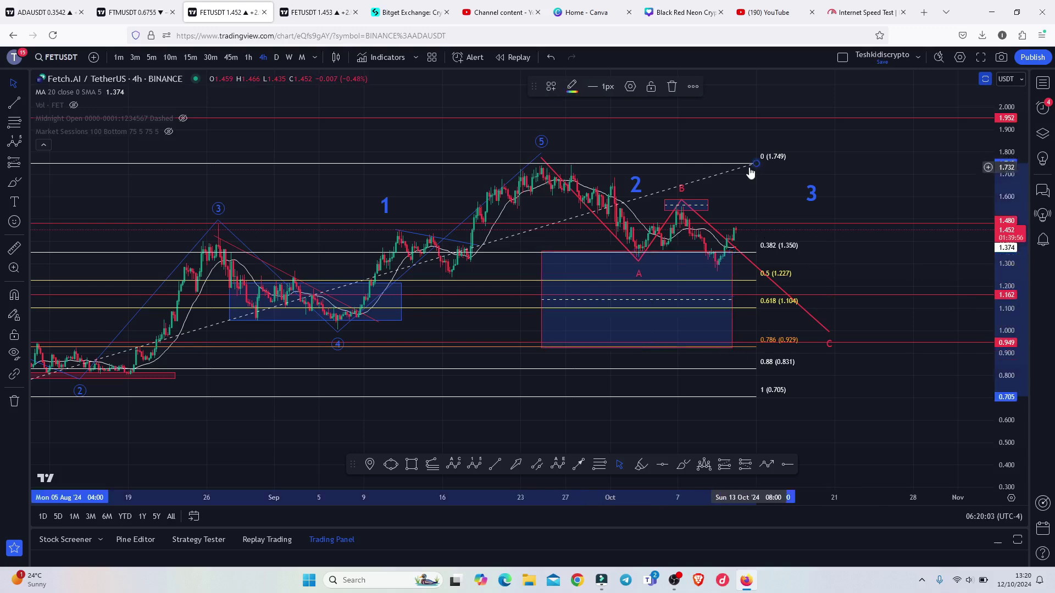
pyautogui.click(673, 88)
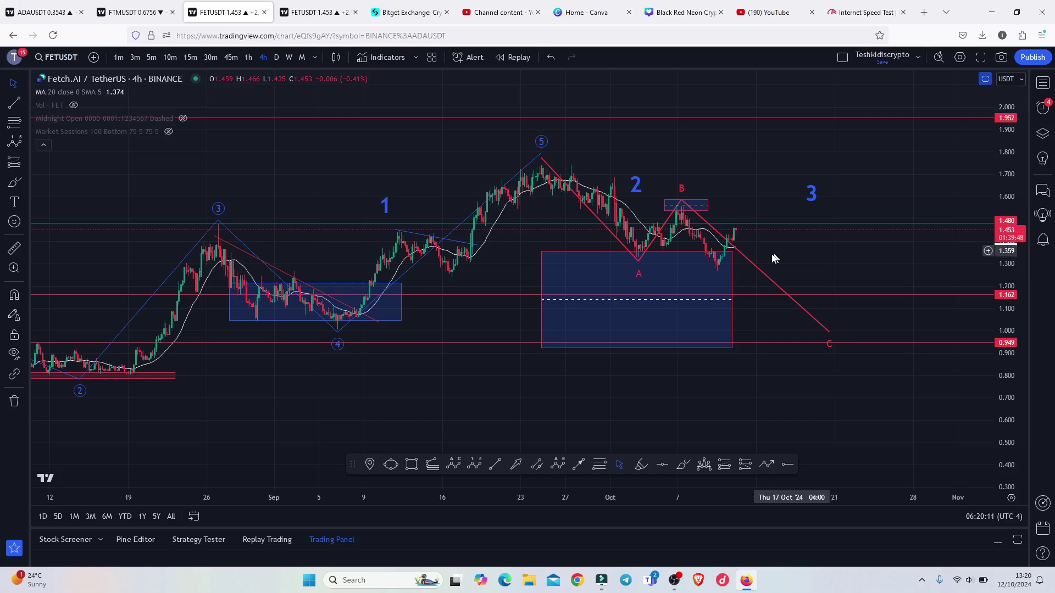
# - Widen the small rectangle at B slightly to the right
pyautogui.scroll(2, 772, 256)
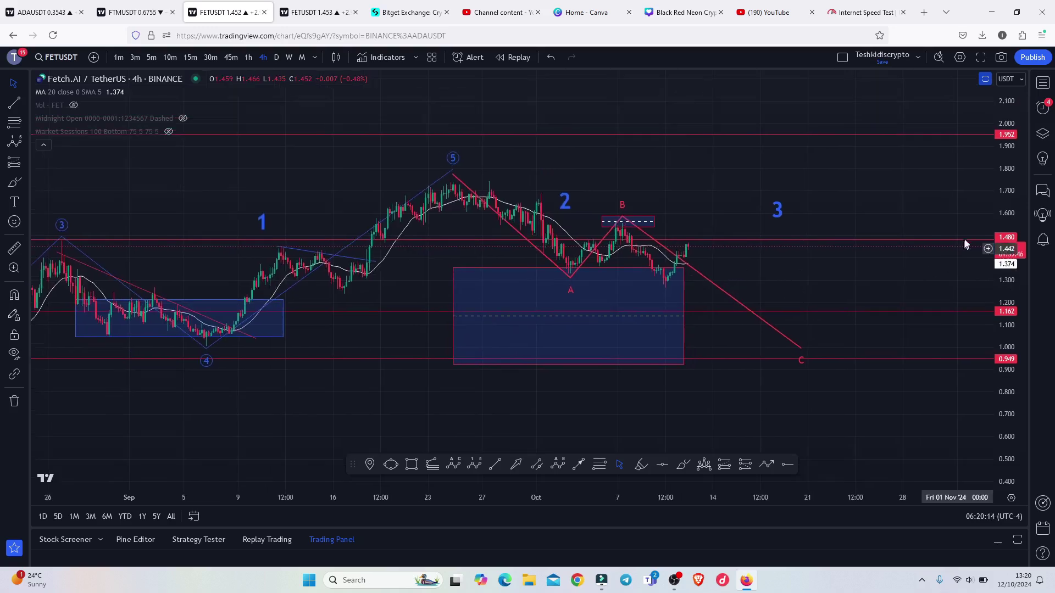
pyautogui.moveTo(1003, 248); pyautogui.dragTo(1004, 275)
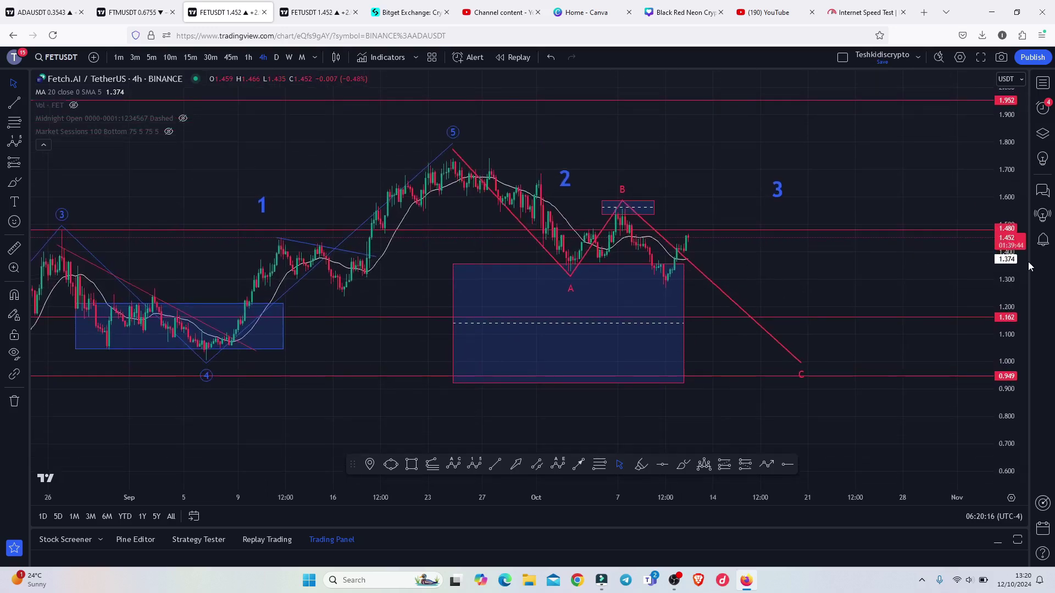
pyautogui.moveTo(791, 261); pyautogui.dragTo(801, 267)
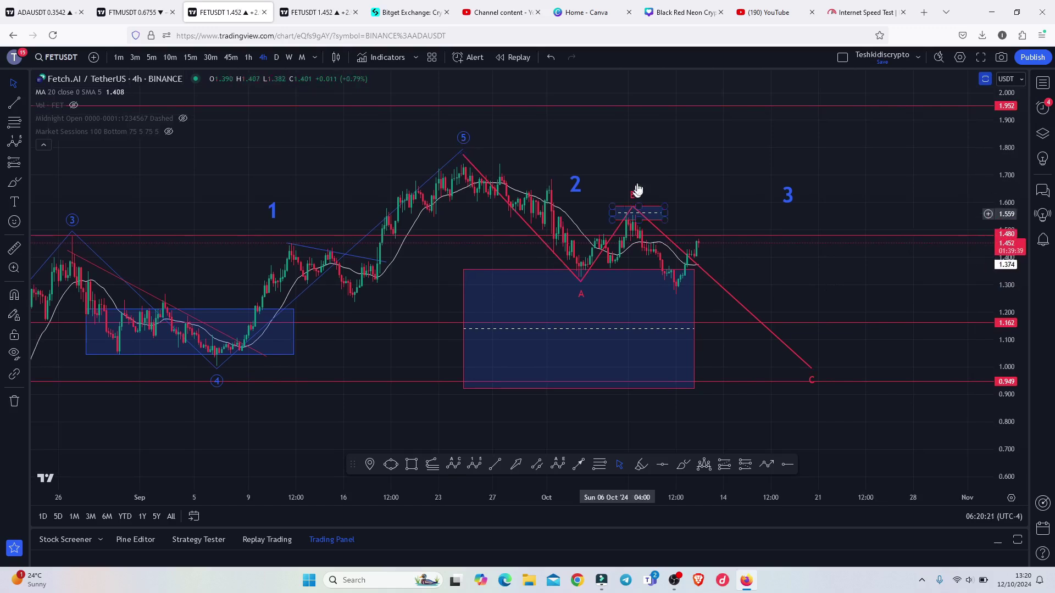
pyautogui.click(640, 213)
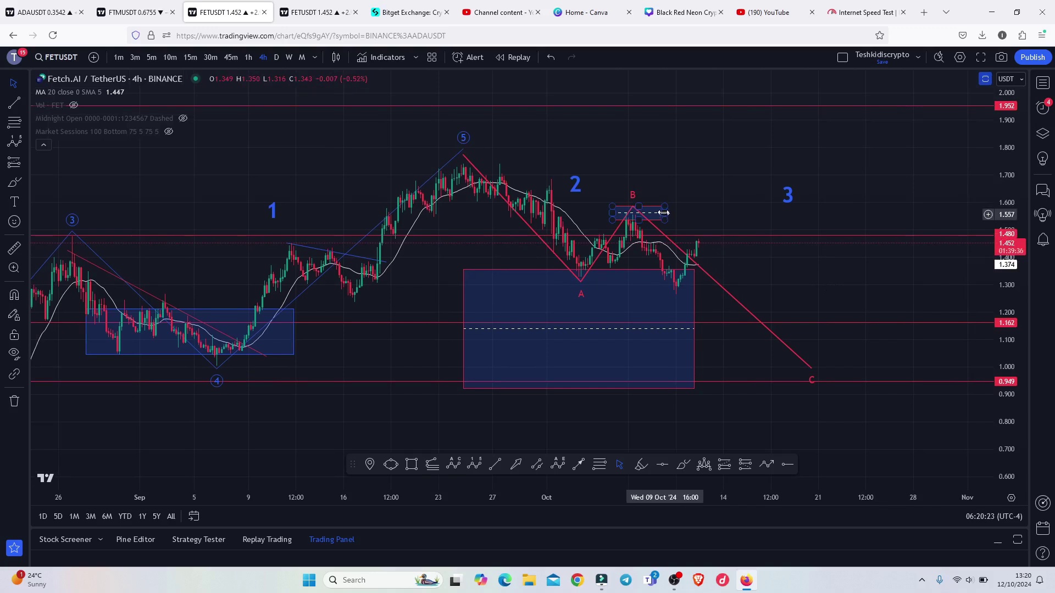
pyautogui.moveTo(665, 213); pyautogui.dragTo(685, 210)
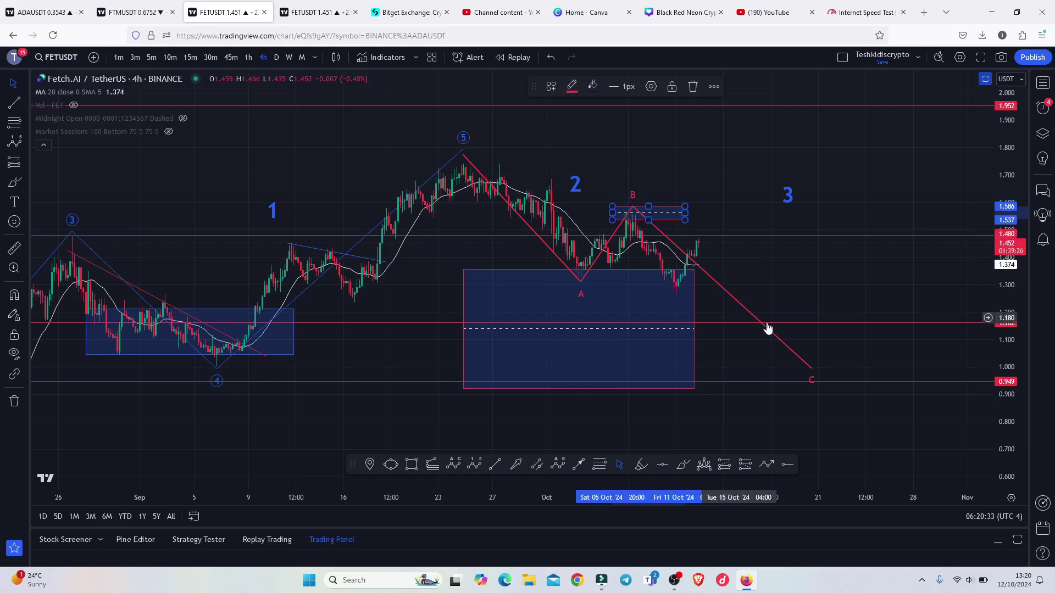
# - Adjust the B–C line's end and raise the wave 3 label to about 1.70
pyautogui.moveTo(812, 368); pyautogui.dragTo(796, 329)
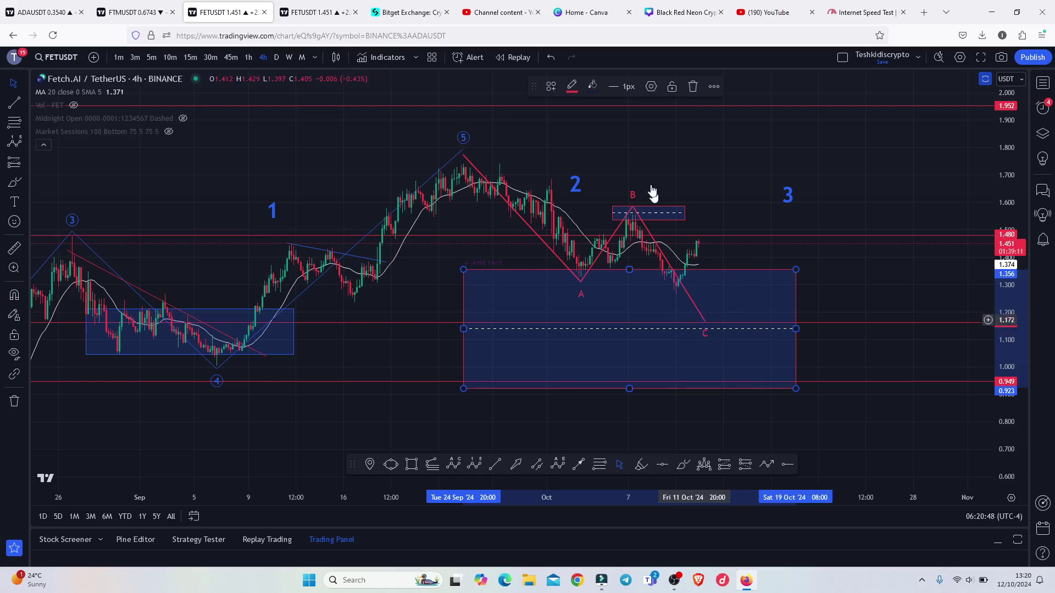
pyautogui.click(577, 186)
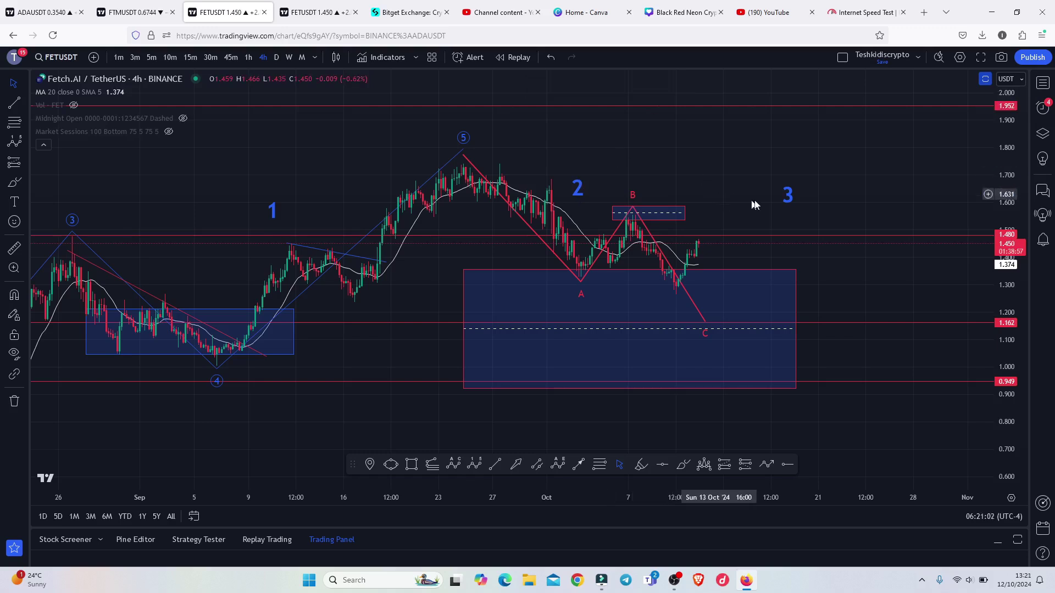
pyautogui.moveTo(787, 195); pyautogui.dragTo(786, 172)
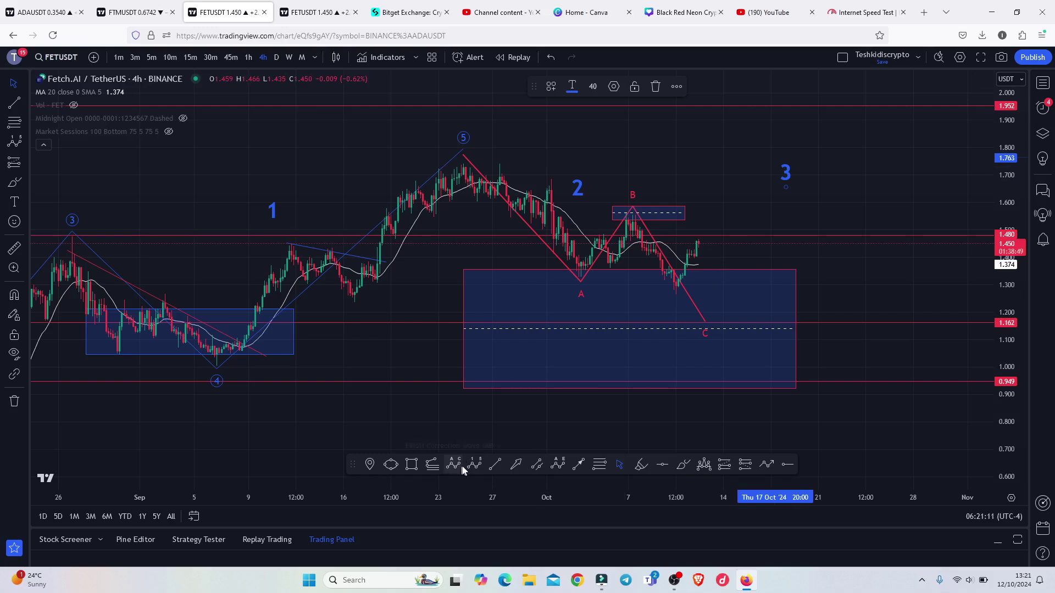
pyautogui.click(475, 464)
pyautogui.click(671, 301)
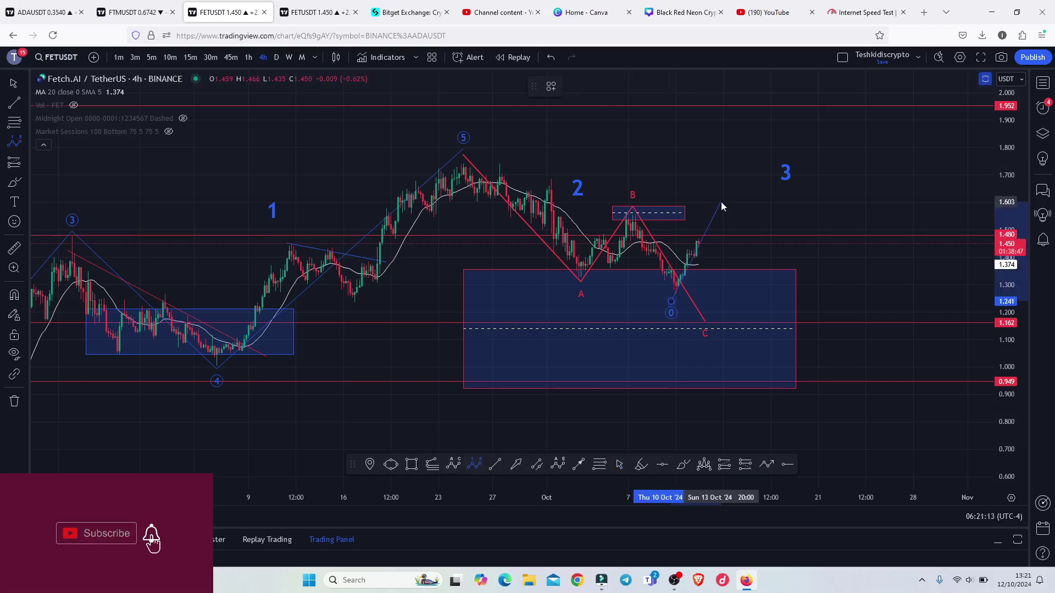
pyautogui.click(721, 203)
pyautogui.click(740, 227)
pyautogui.click(773, 139)
pyautogui.click(802, 176)
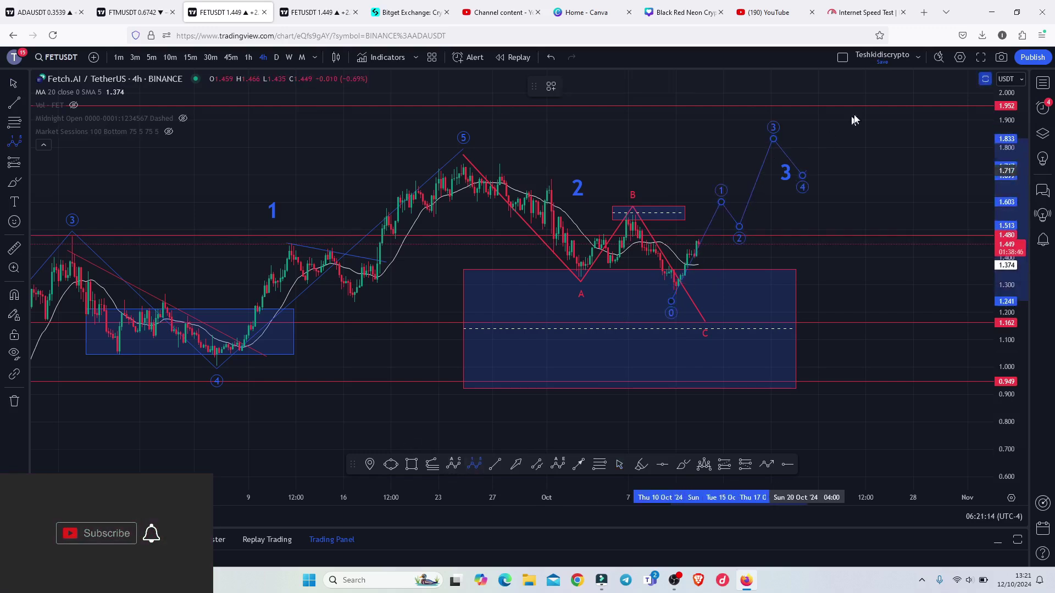
pyautogui.click(877, 82)
pyautogui.click(672, 87)
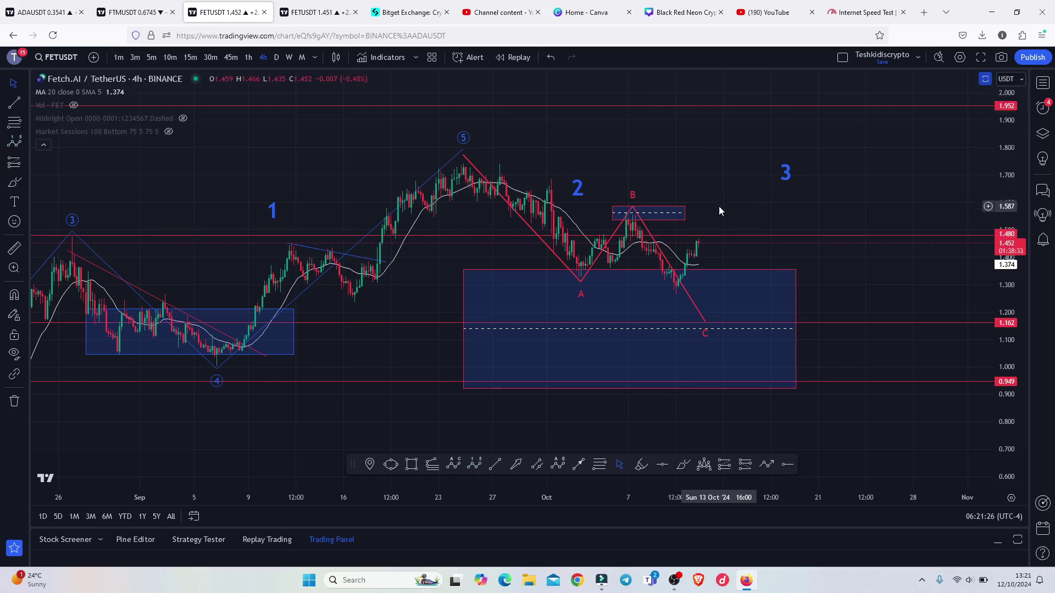
# - Drag the ABC pattern's C point down to about 1.10, nudge labels 2 and 3 down-right, then open the daily chart
pyautogui.click(705, 322)
pyautogui.moveTo(708, 325); pyautogui.dragTo(733, 344)
pyautogui.moveTo(578, 192); pyautogui.dragTo(583, 194)
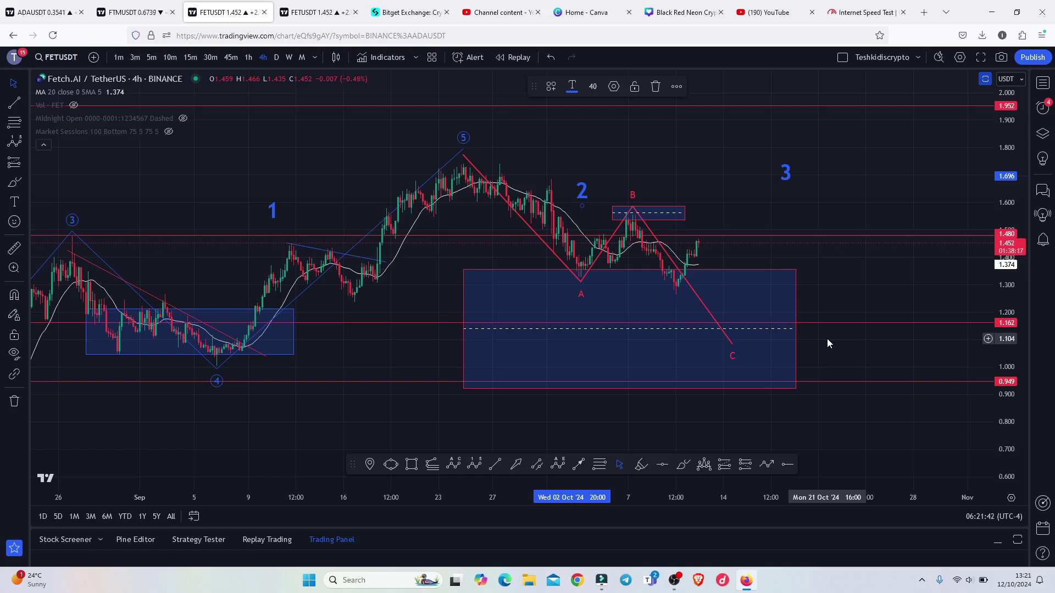
pyautogui.moveTo(786, 172); pyautogui.dragTo(792, 180)
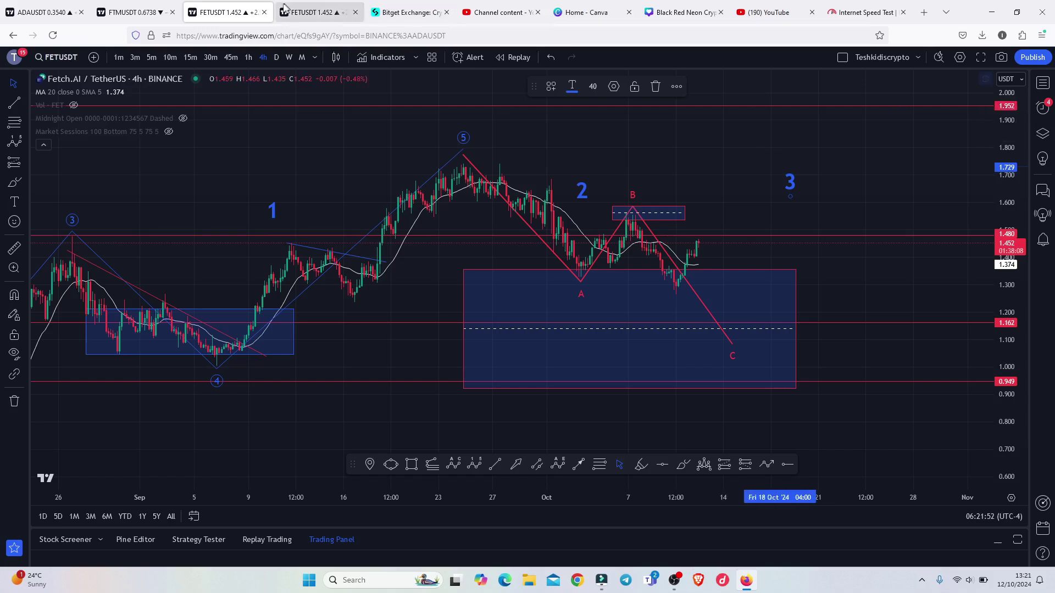
pyautogui.click(316, 12)
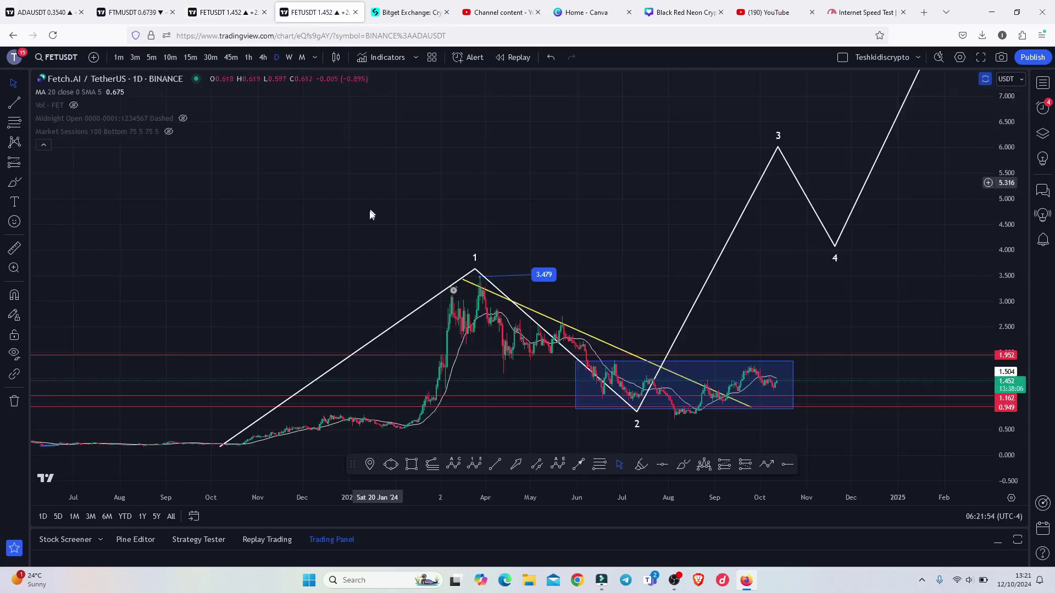
# - Brush-circle the white wave line's start and the wave 1 peak, then undo both circles
pyautogui.moveTo(355, 248); pyautogui.dragTo(364, 220)
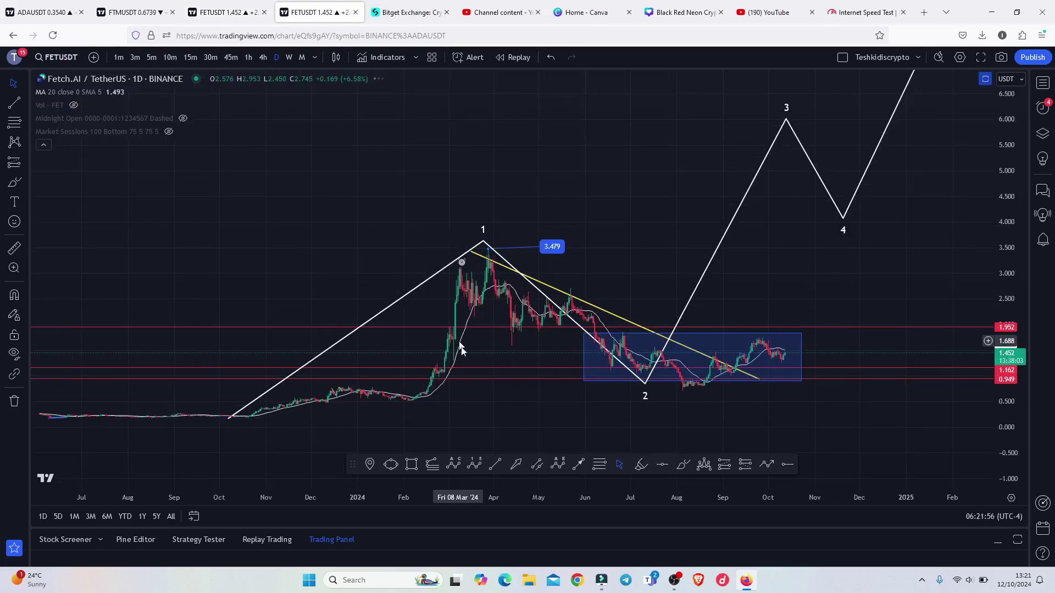
pyautogui.click(683, 465)
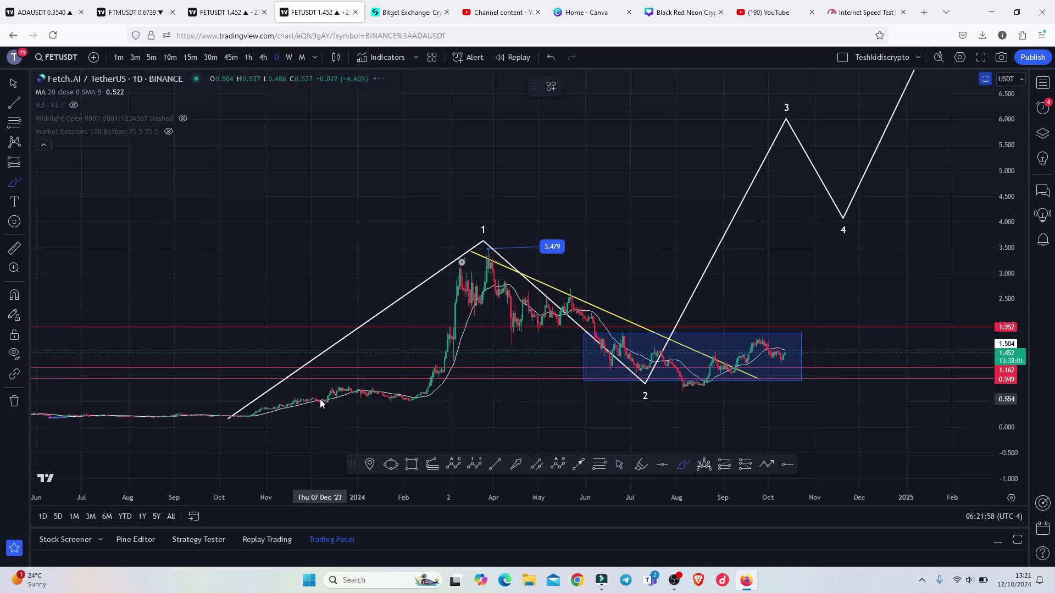
pyautogui.moveTo(276, 372); pyautogui.dragTo(228, 373)
pyautogui.moveTo(192, 404)
pyautogui.mouseDown()
pyautogui.moveTo(289, 431)
pyautogui.moveTo(274, 373)
pyautogui.mouseUp()
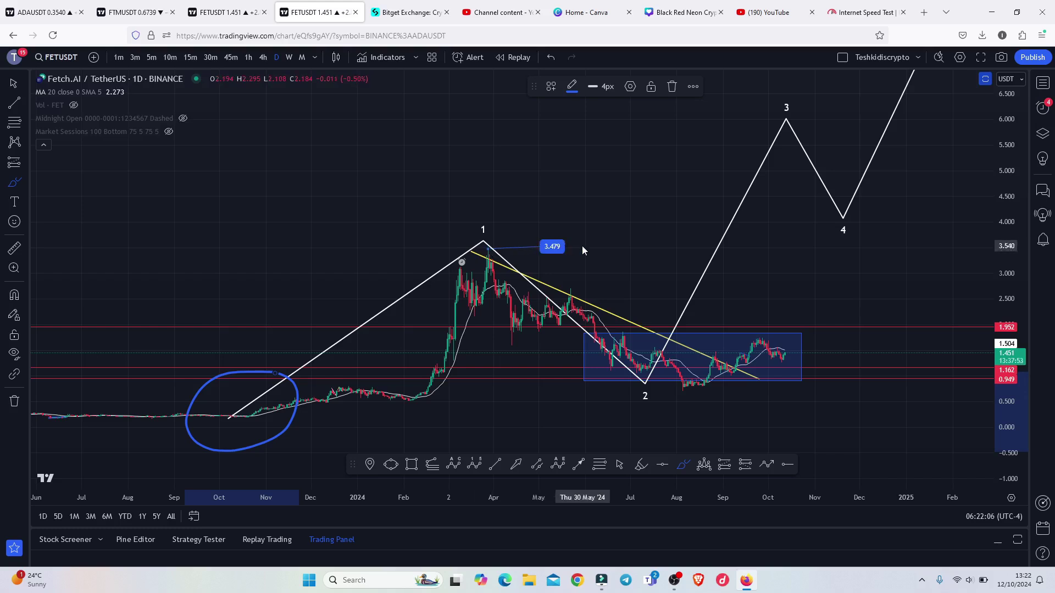
pyautogui.moveTo(522, 202)
pyautogui.mouseDown()
pyautogui.moveTo(477, 201)
pyautogui.moveTo(437, 250)
pyautogui.moveTo(519, 263)
pyautogui.moveTo(514, 204)
pyautogui.mouseUp()
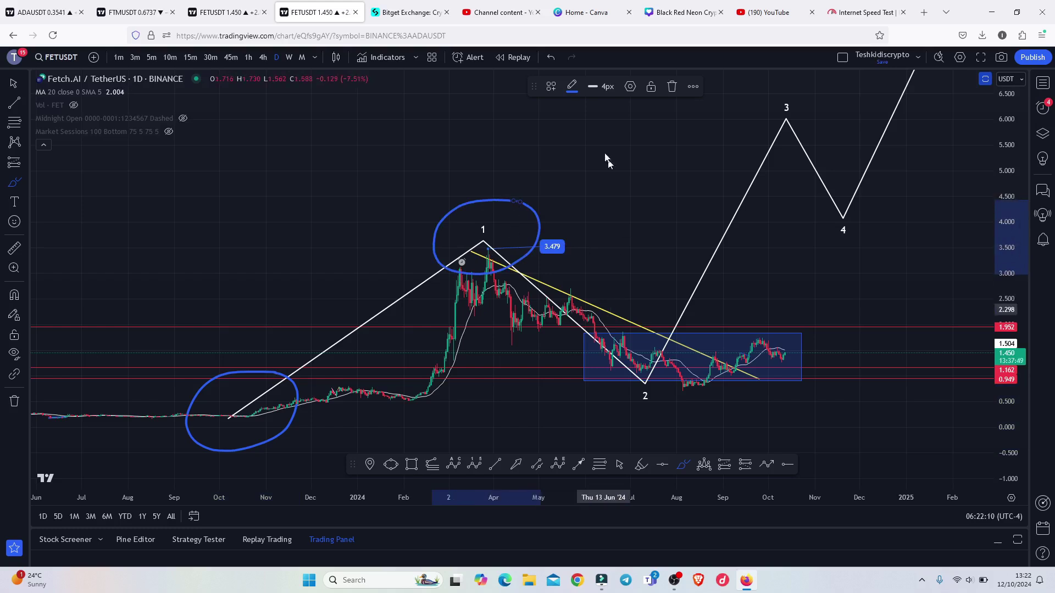
pyautogui.click(555, 54)
pyautogui.click(555, 53)
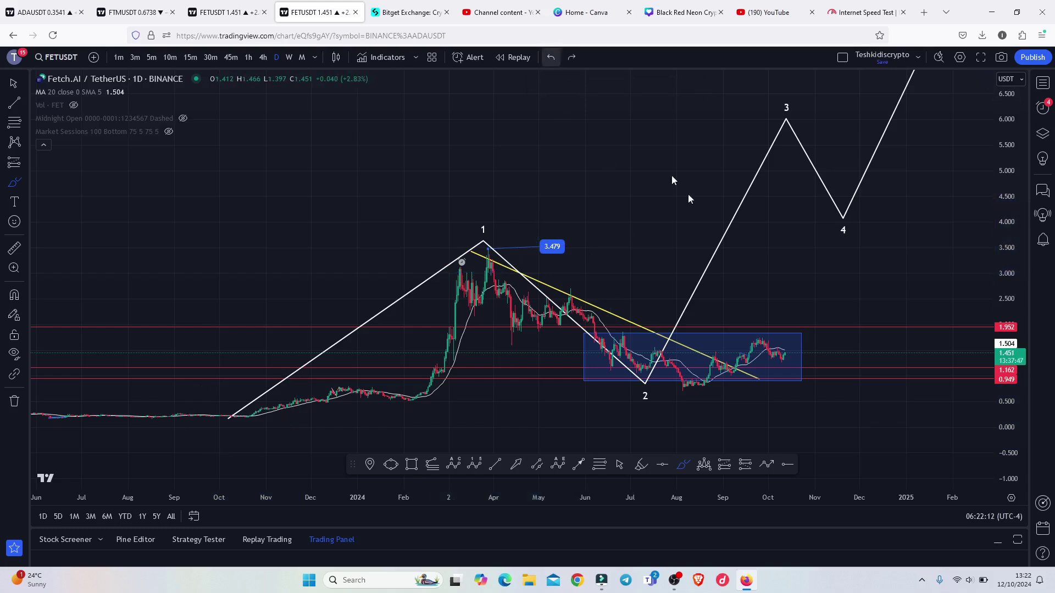
# - Remove the wave 2 low circle, a sketched wavy path over the blue zone, and a leftover stroke
pyautogui.moveTo(668, 350)
pyautogui.mouseDown()
pyautogui.moveTo(650, 345)
pyautogui.moveTo(597, 394)
pyautogui.moveTo(680, 387)
pyautogui.moveTo(667, 350)
pyautogui.mouseUp()
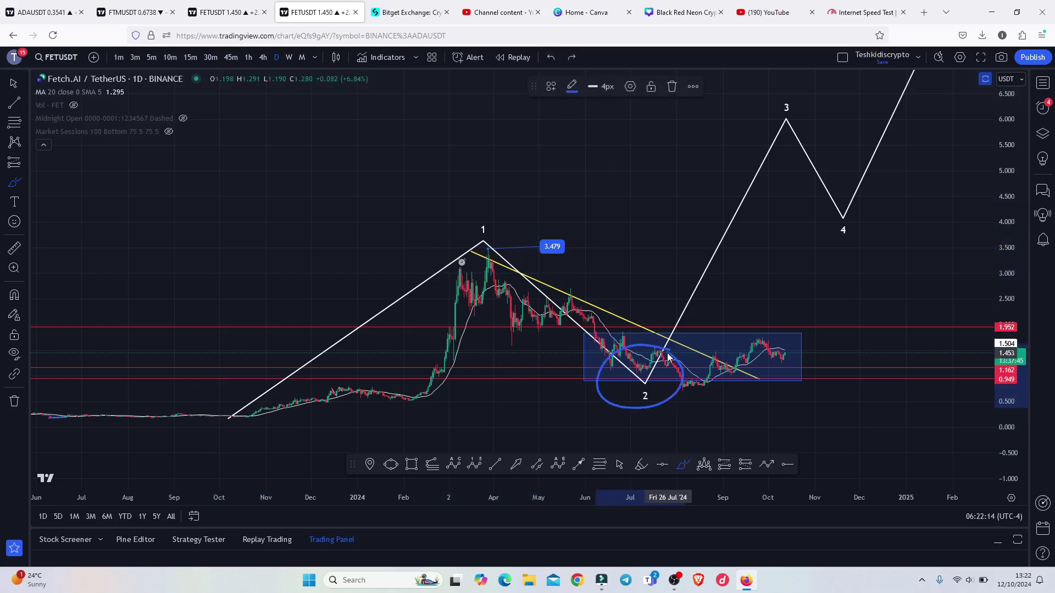
pyautogui.click(671, 86)
pyautogui.moveTo(581, 380)
pyautogui.mouseDown()
pyautogui.moveTo(597, 354)
pyautogui.moveTo(680, 330)
pyautogui.moveTo(723, 372)
pyautogui.mouseUp()
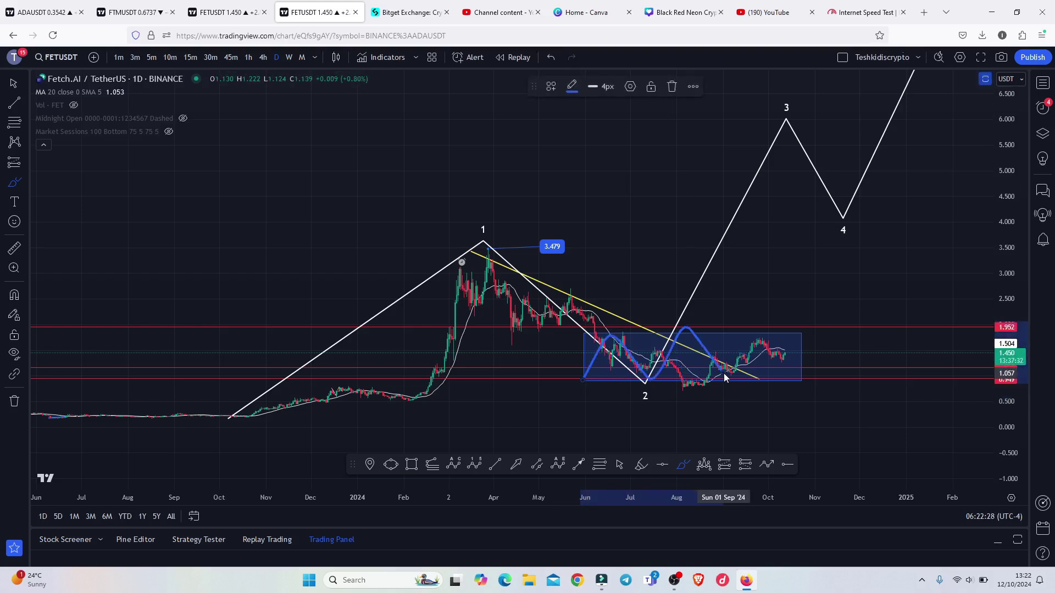
pyautogui.click(674, 88)
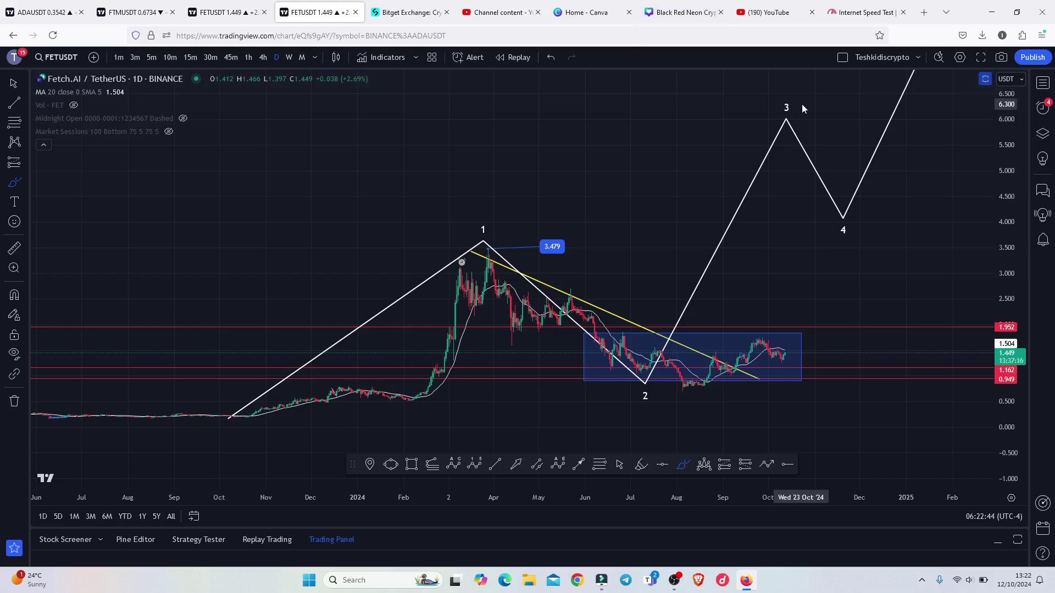
pyautogui.click(773, 252)
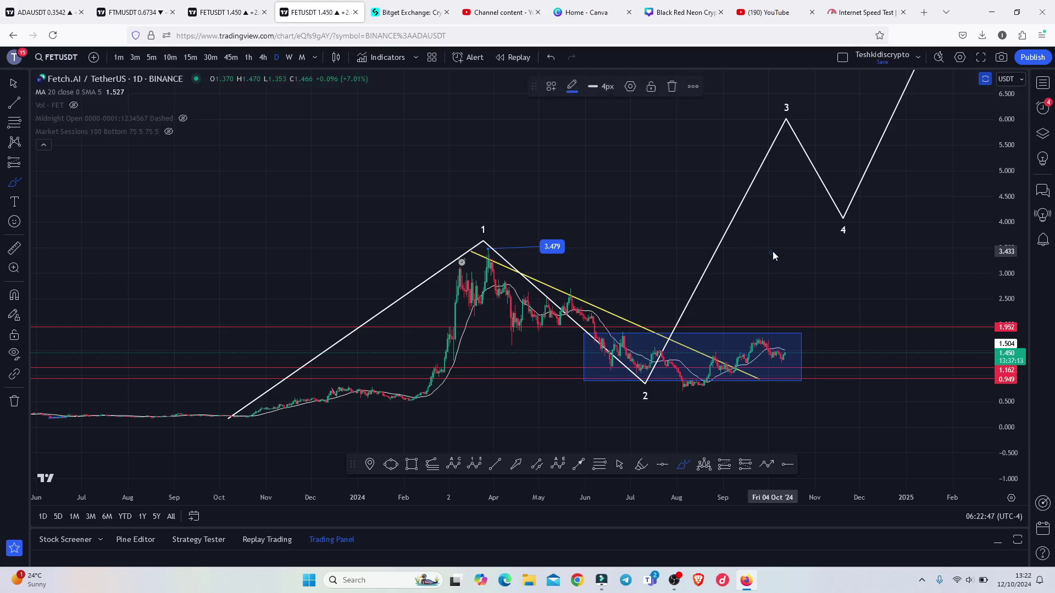
pyautogui.click(672, 87)
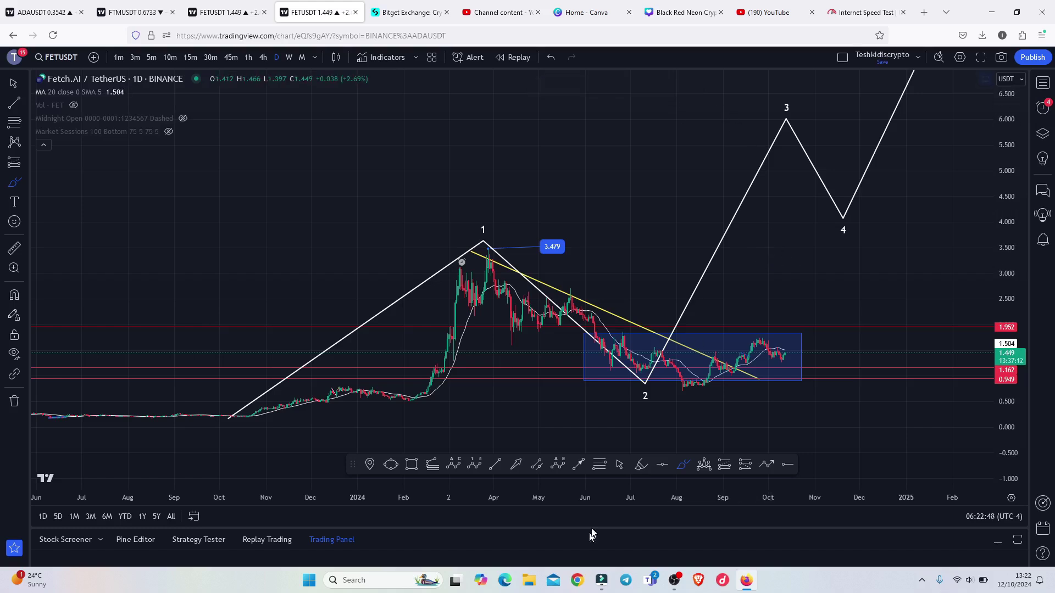
# - Draw a trend-based Fib extension from the wave line's start through peak 1 to near 0.70
pyautogui.click(432, 465)
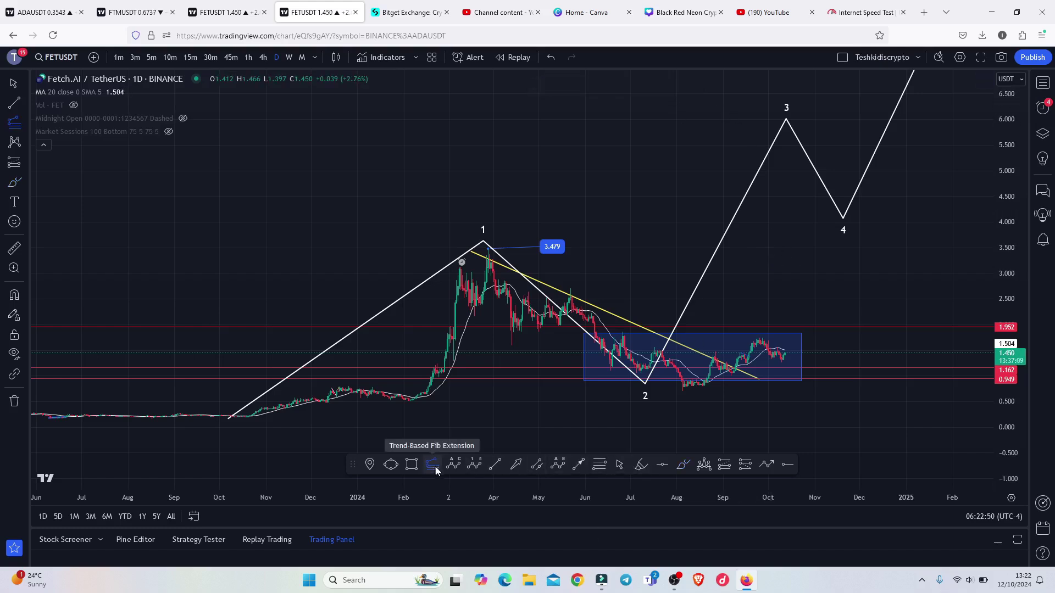
pyautogui.click(231, 417)
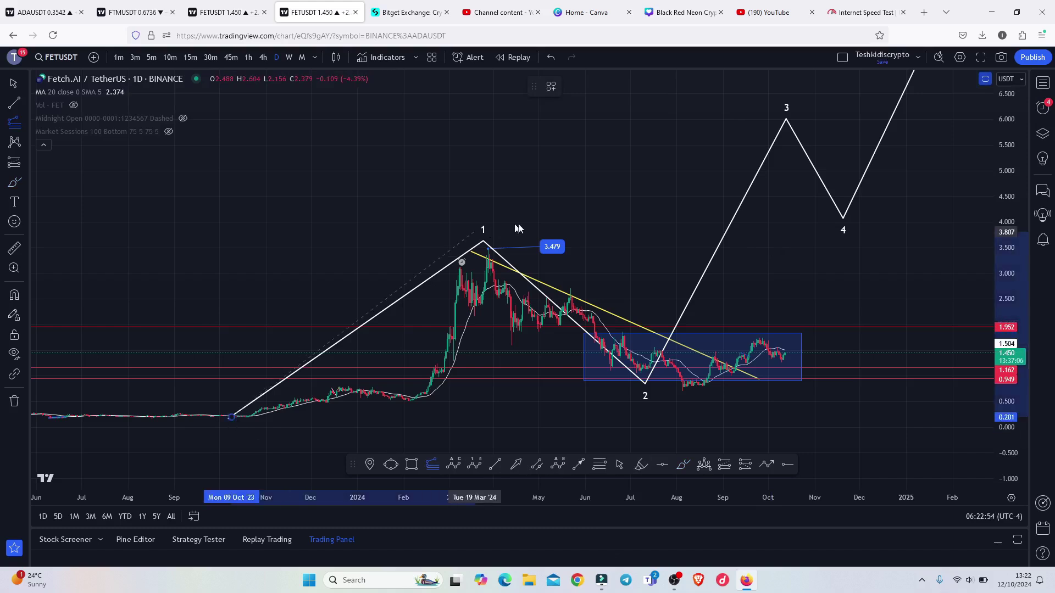
pyautogui.click(489, 249)
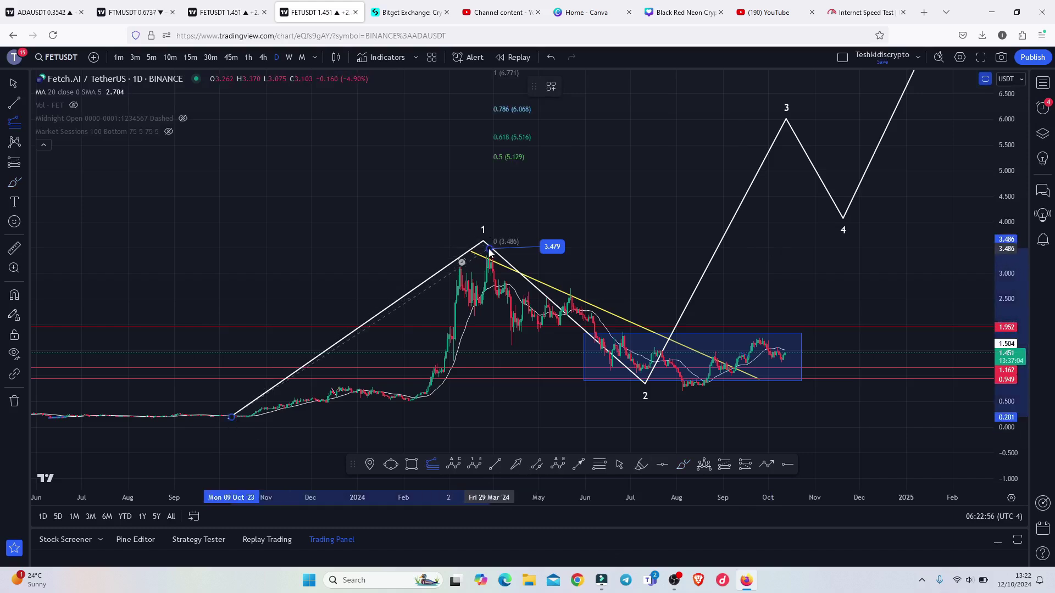
pyautogui.click(918, 392)
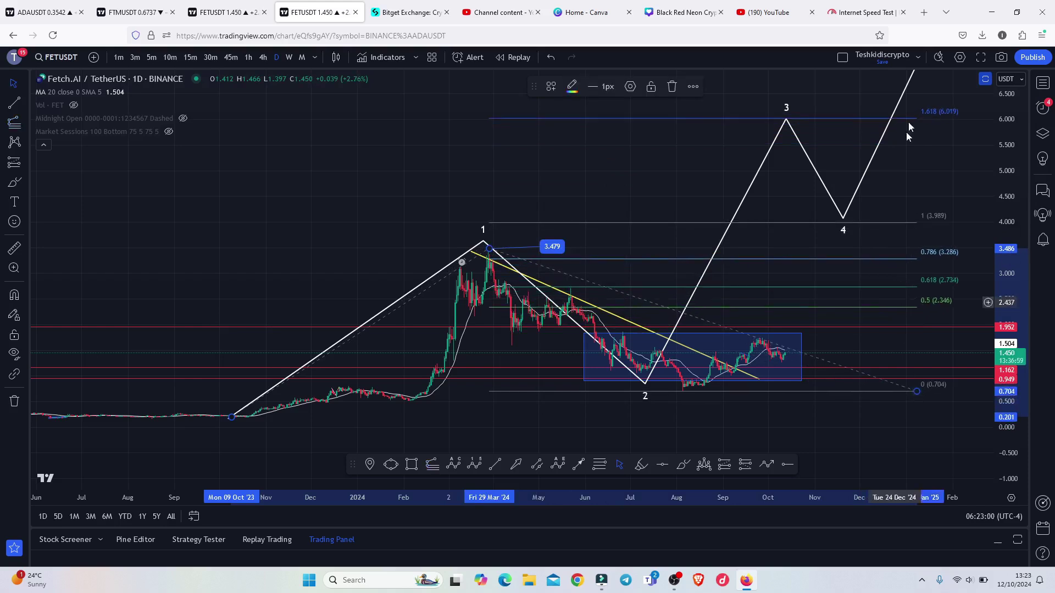
# - Pan to check the wave 5 projection, delete the Fib extension, and return to the 4h chart
pyautogui.moveTo(901, 166); pyautogui.dragTo(836, 192)
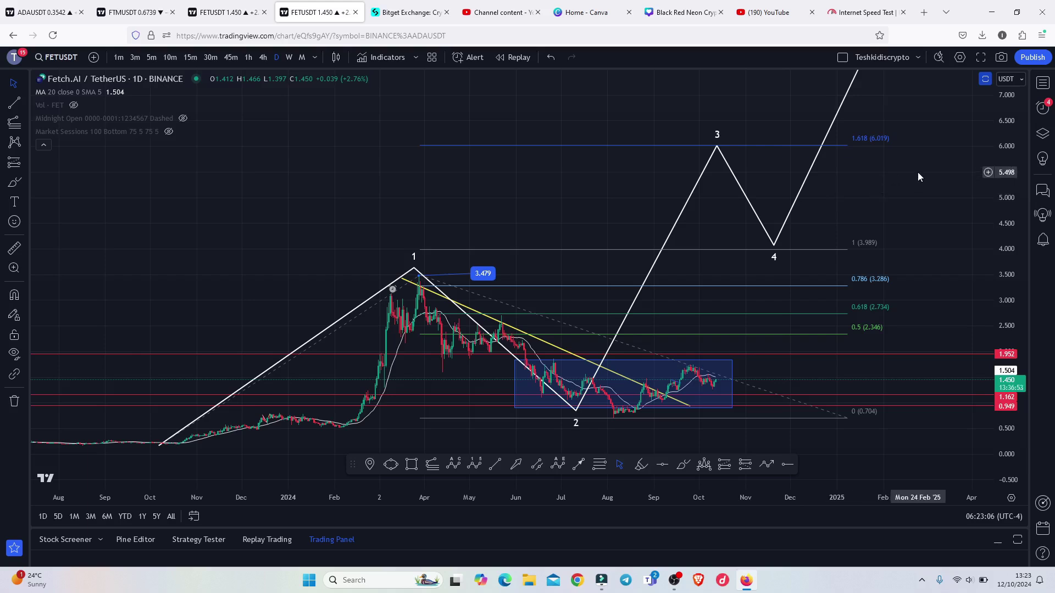
pyautogui.moveTo(752, 170); pyautogui.dragTo(680, 236)
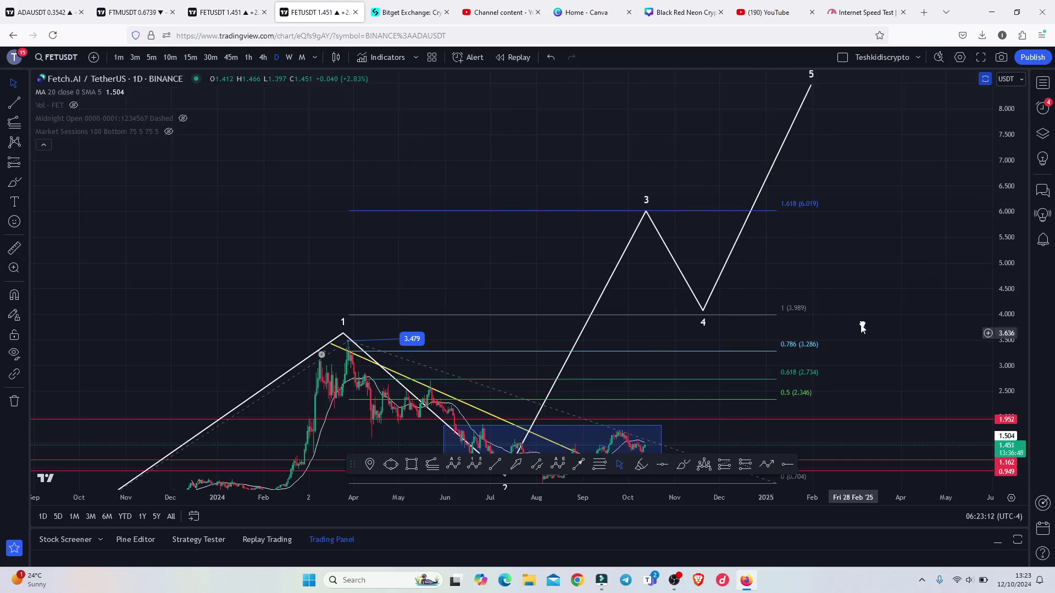
pyautogui.moveTo(861, 327); pyautogui.dragTo(887, 259)
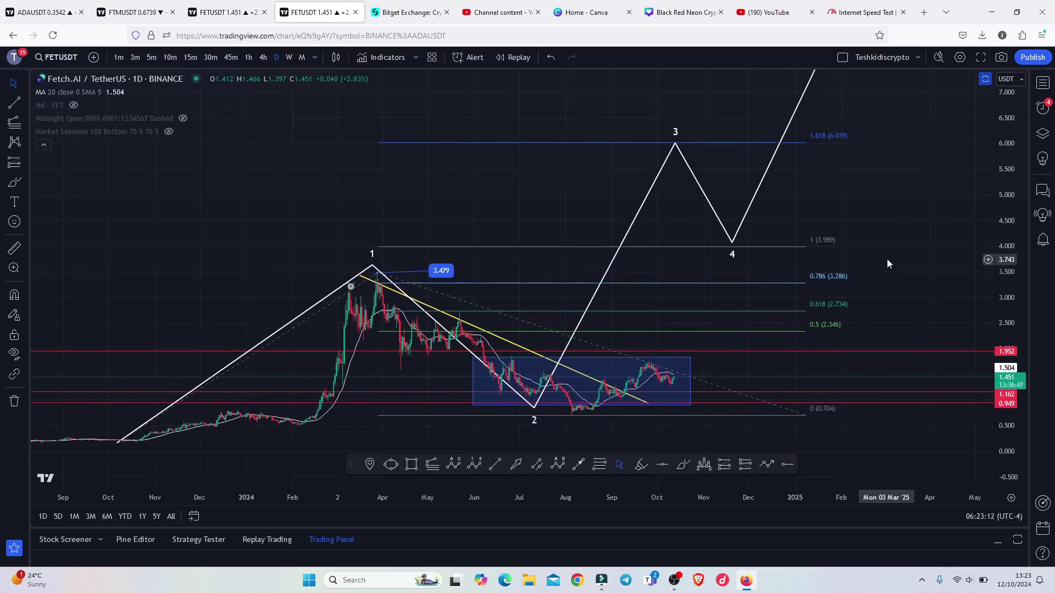
pyautogui.click(806, 416)
pyautogui.click(673, 87)
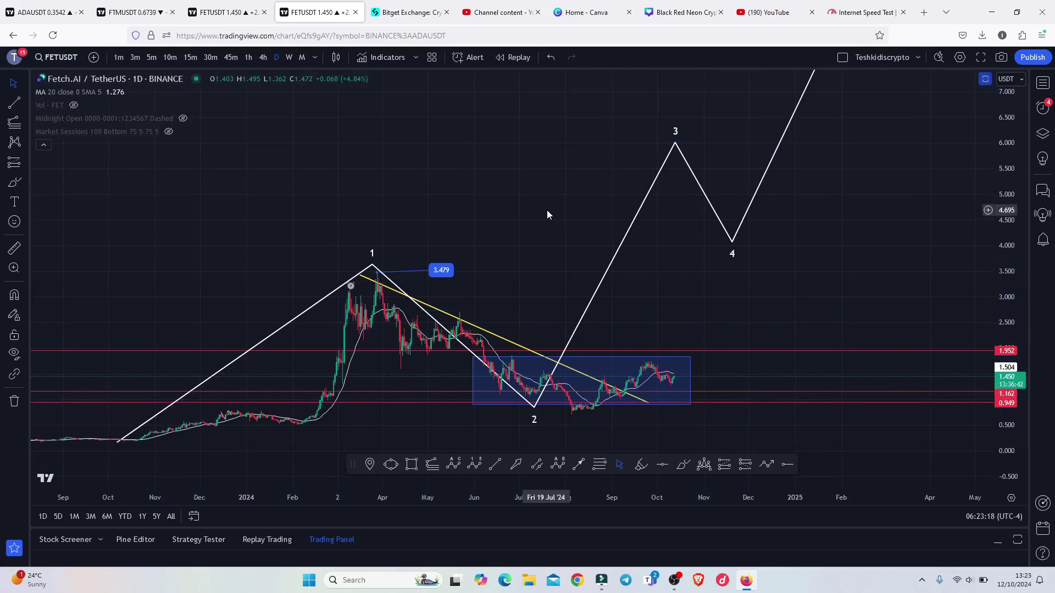
pyautogui.click(225, 12)
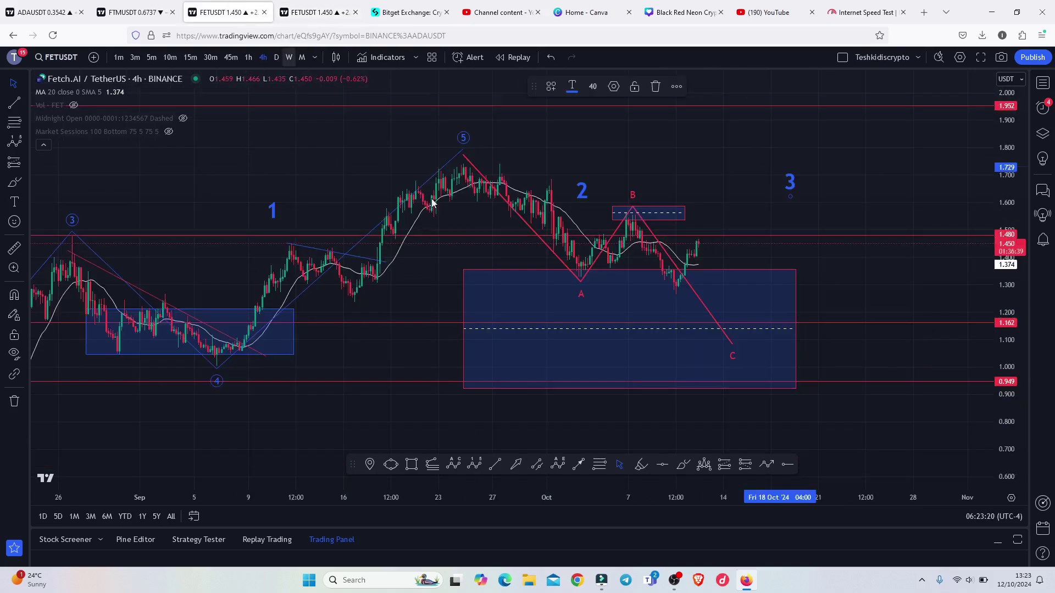
pyautogui.click(591, 411)
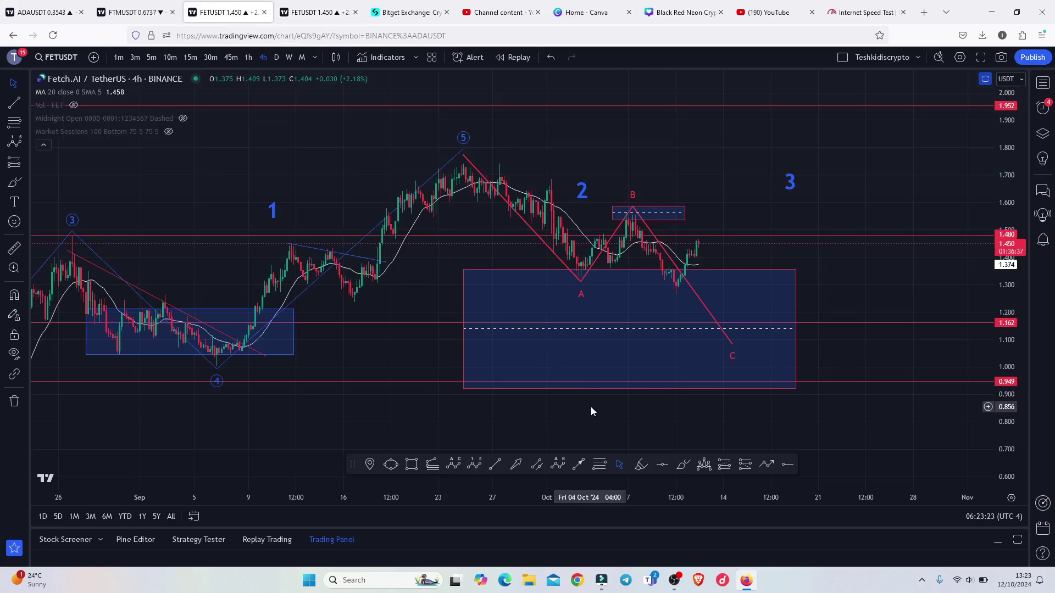